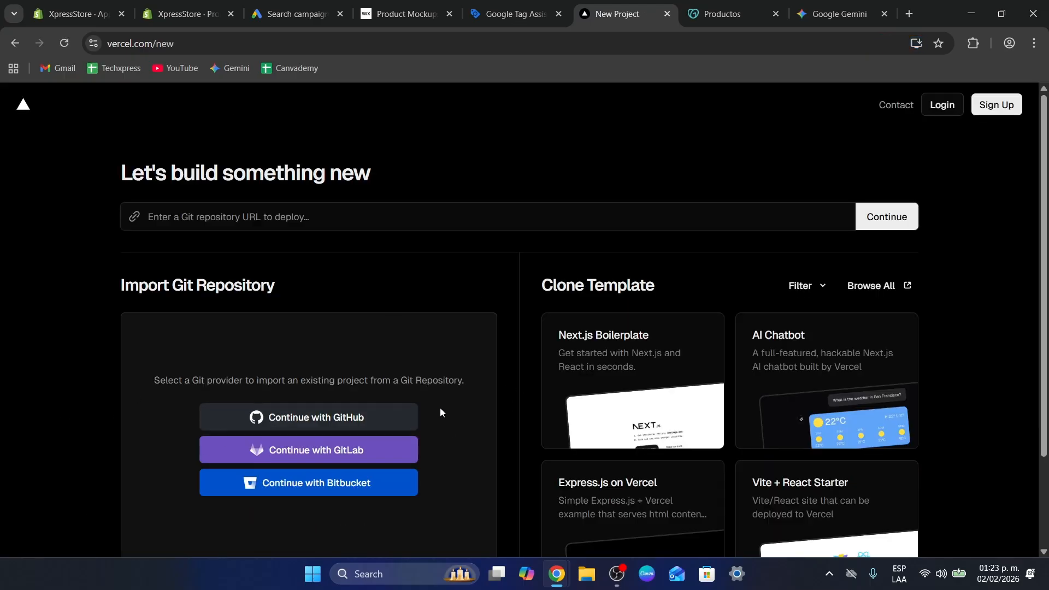
# Step: Sign in to Vercel through GitHub, authenticating with the TechExpress Google account
pyautogui.click(384, 413)
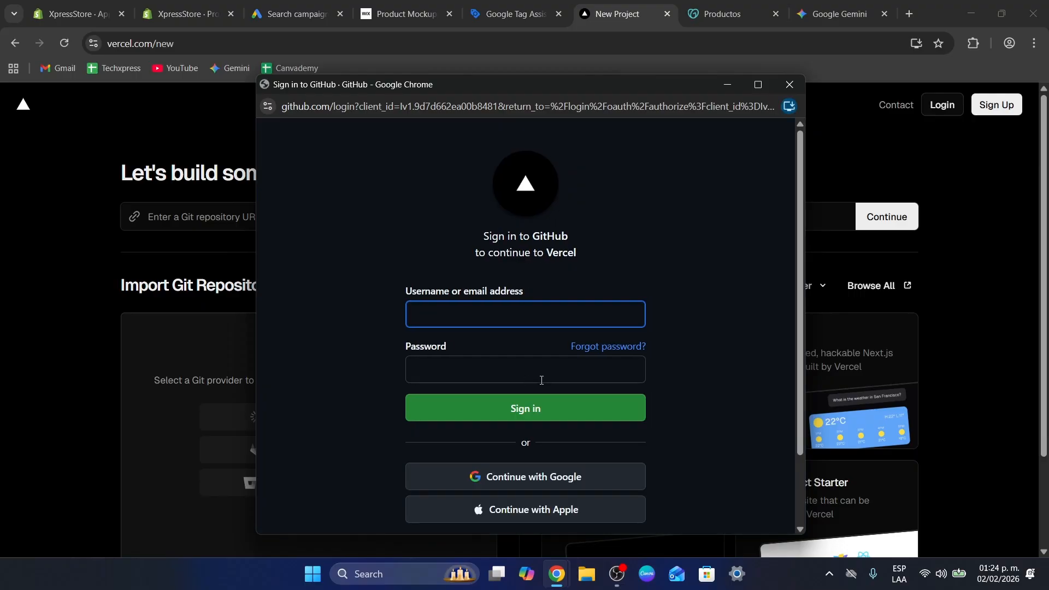
pyautogui.click(550, 475)
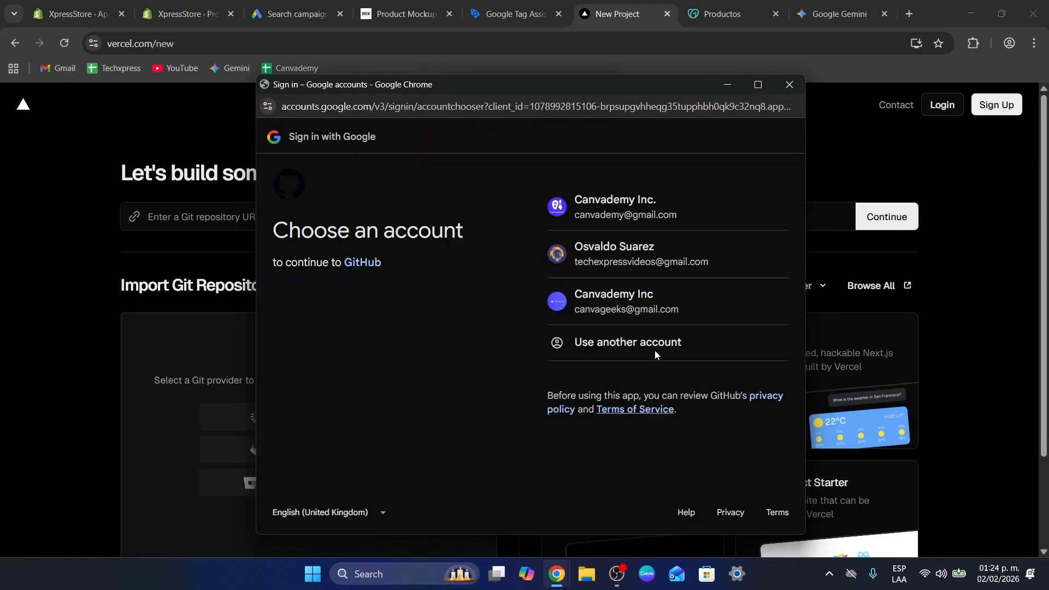
pyautogui.click(666, 241)
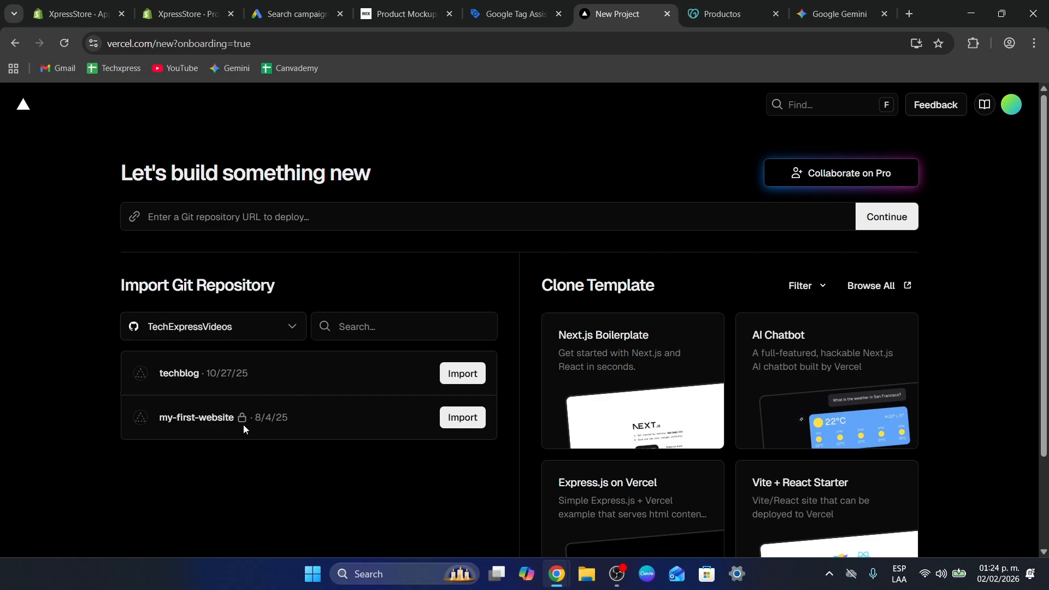
# Step: Import the techblog Git repository as a new project and try to deploy it with the default settings
pyautogui.click(469, 374)
pyautogui.scroll(-9, 543, 386)
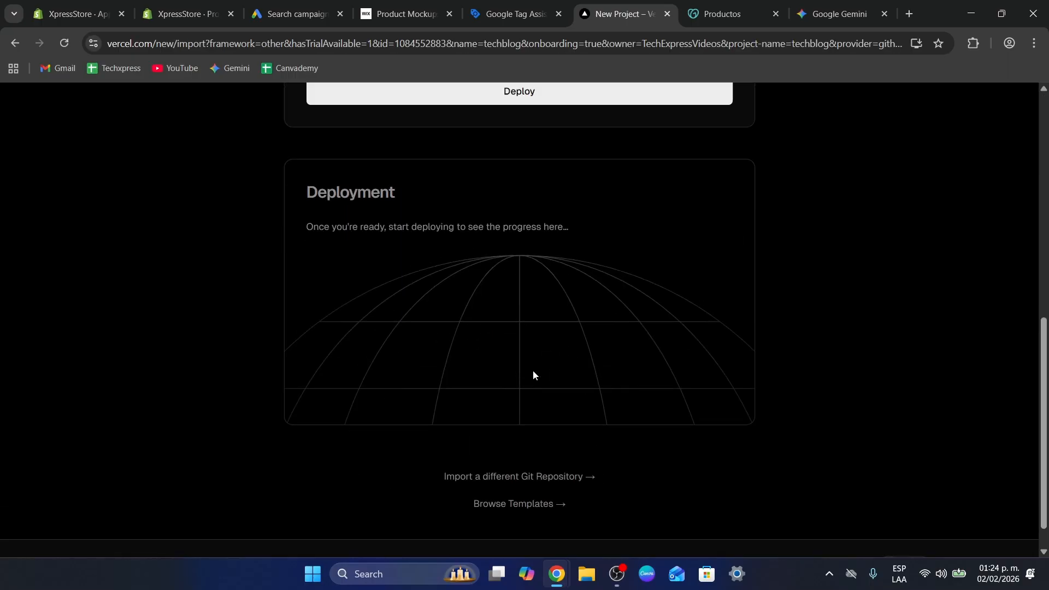
pyautogui.scroll(3, 534, 375)
pyautogui.click(553, 261)
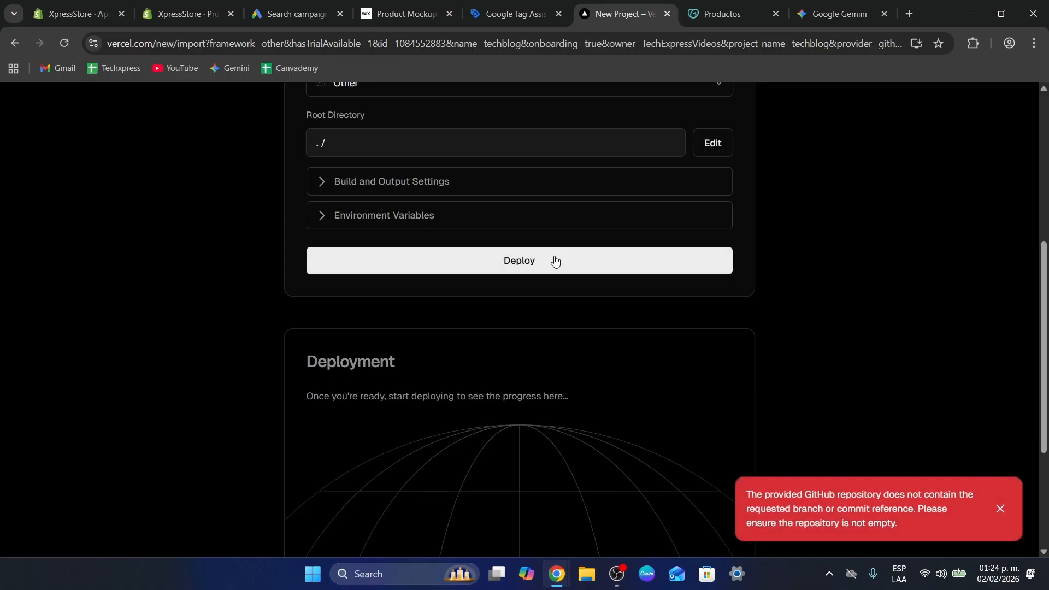
# Step: Expand the techblog project's Build and Output Settings and Environment Variables, and review its configuration
pyautogui.scroll(6, 555, 260)
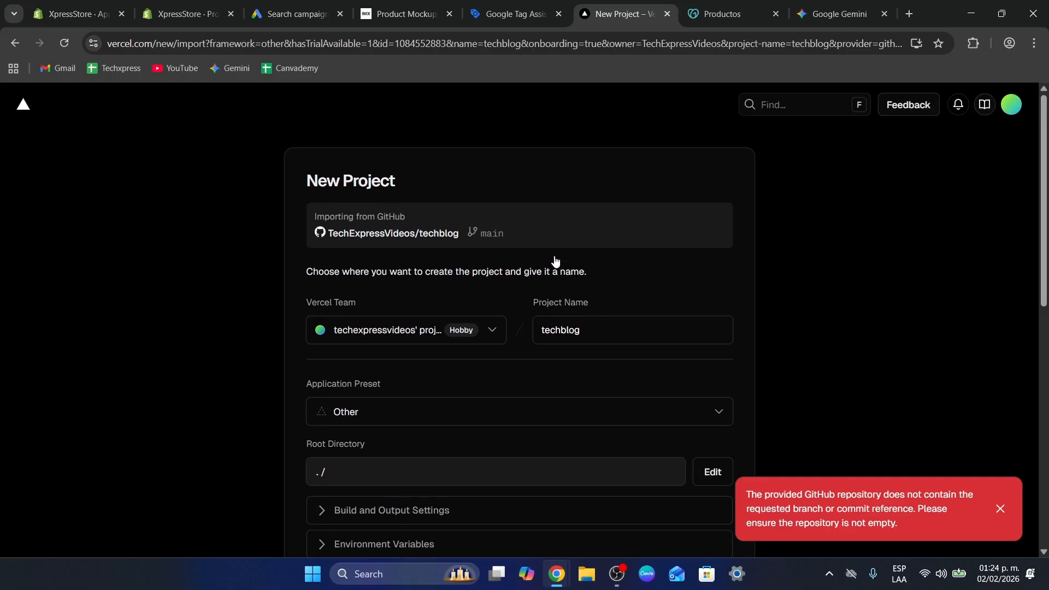
pyautogui.scroll(-8, 578, 295)
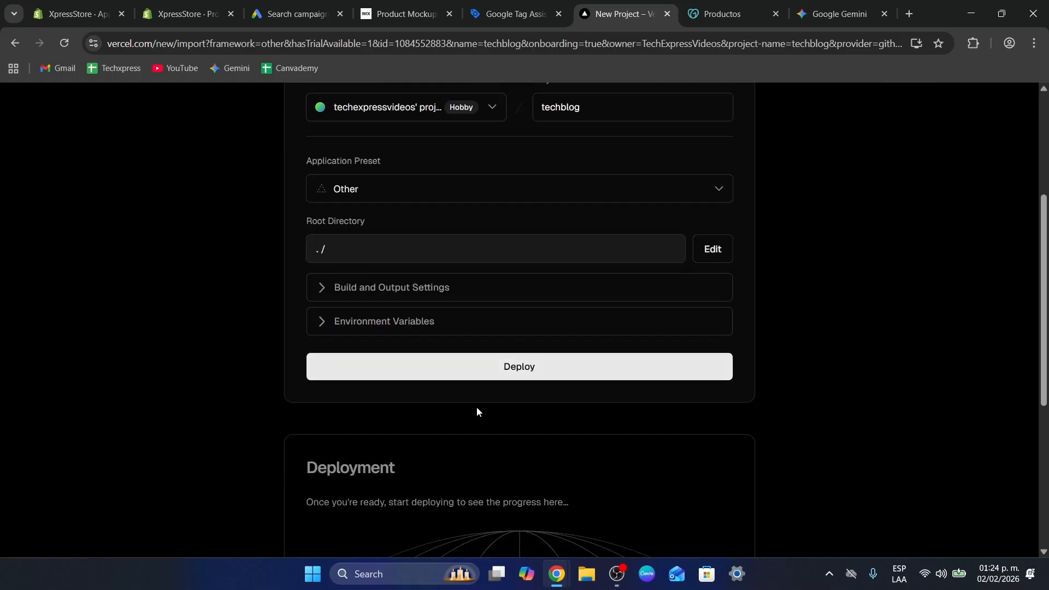
pyautogui.scroll(2, 477, 417)
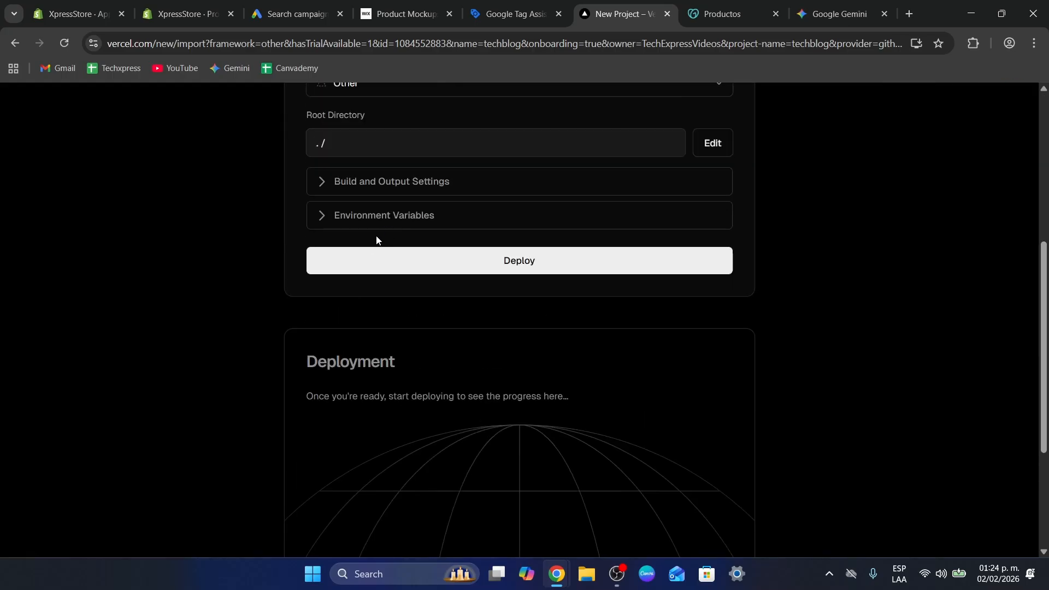
pyautogui.click(399, 192)
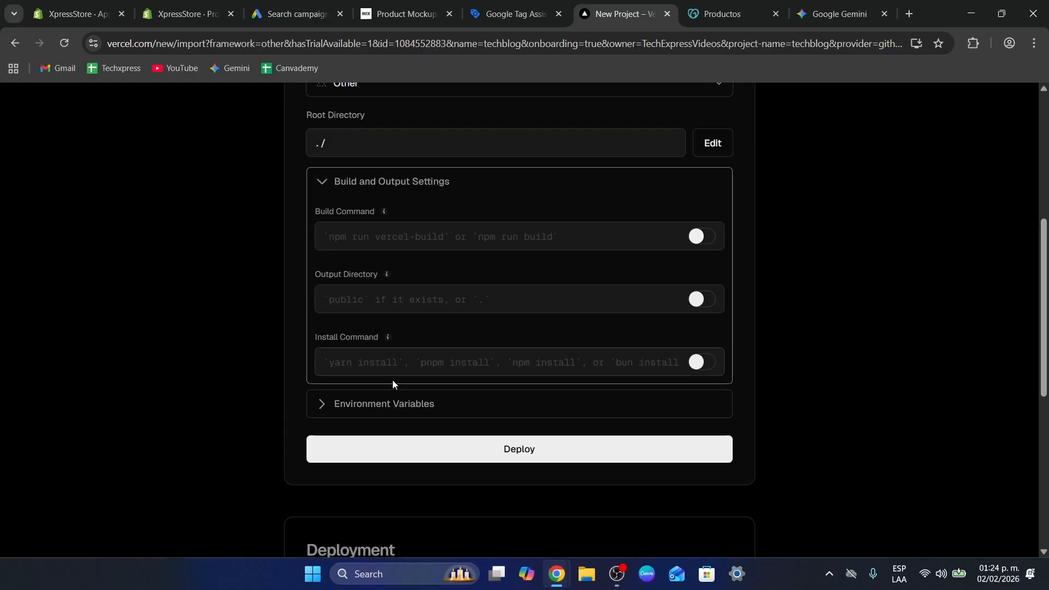
pyautogui.click(391, 411)
pyautogui.scroll(-2, 431, 409)
pyautogui.scroll(10, 431, 410)
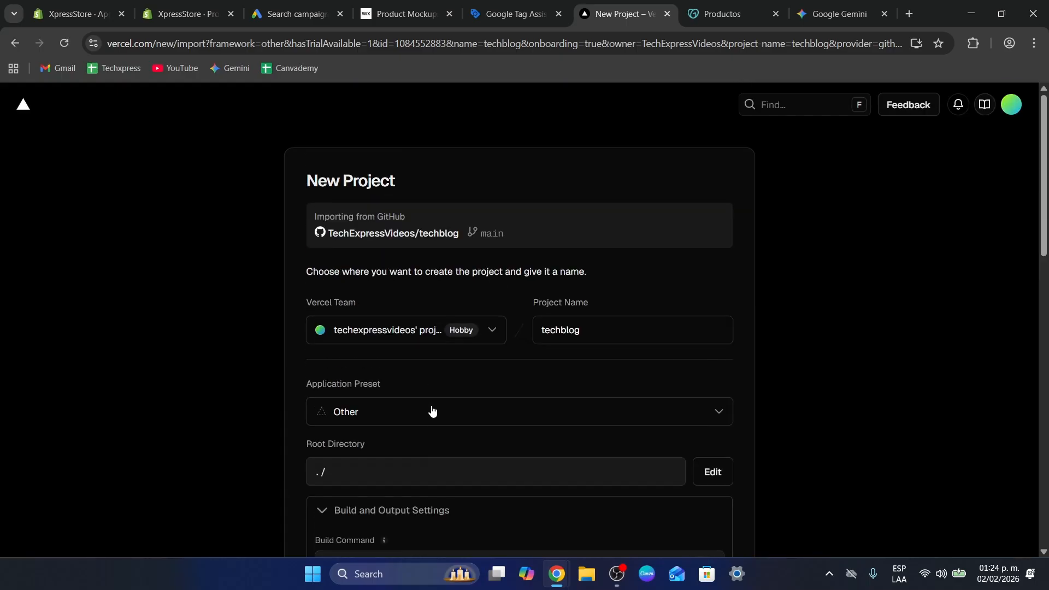
# Step: Look over the general section of the Vercel account settings and return to the New Project page
pyautogui.click(1013, 104)
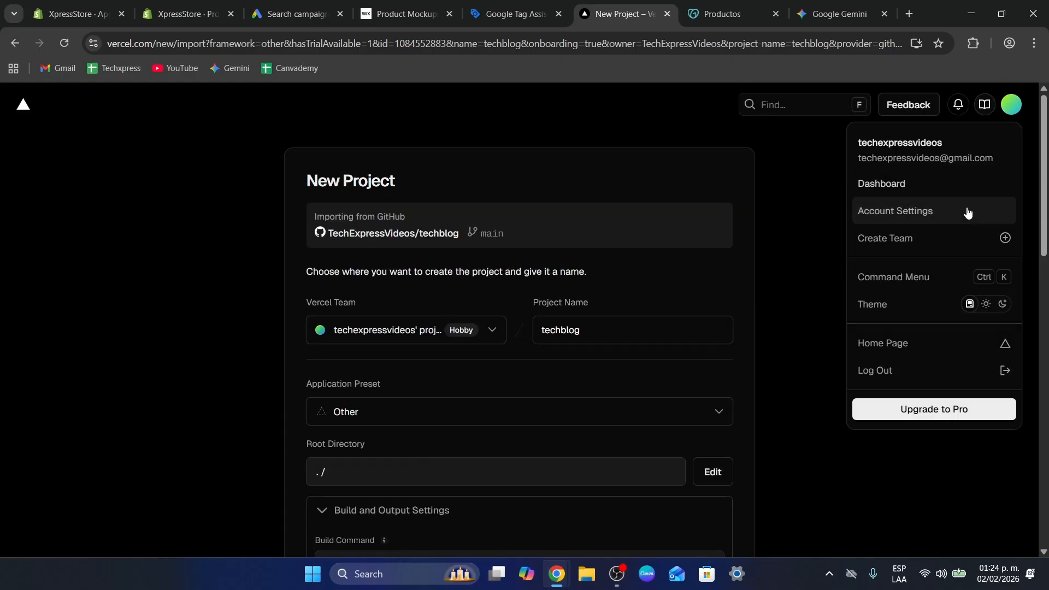
pyautogui.click(921, 211)
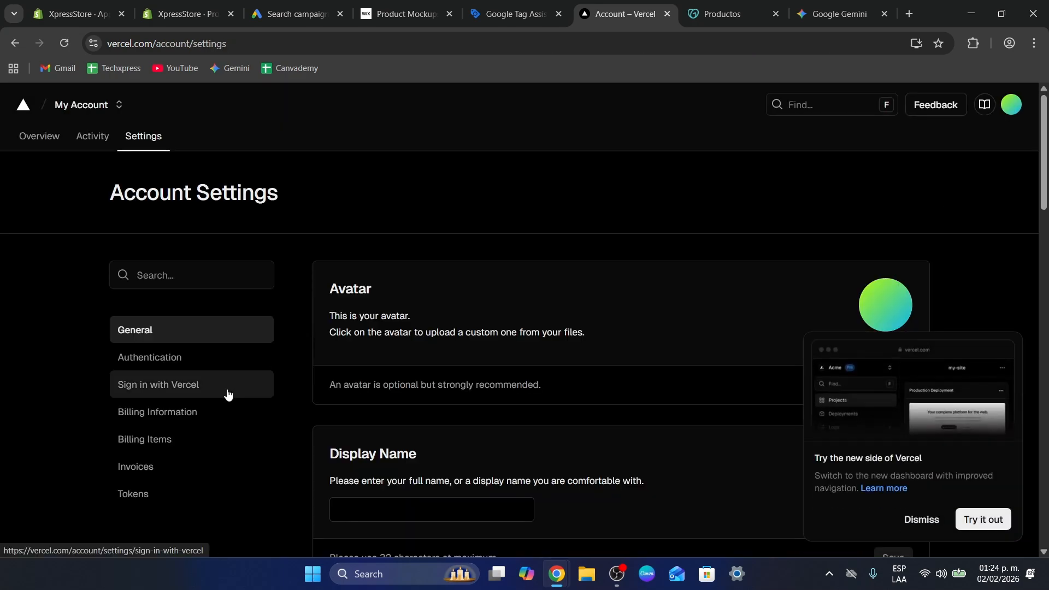
pyautogui.scroll(-3, 211, 437)
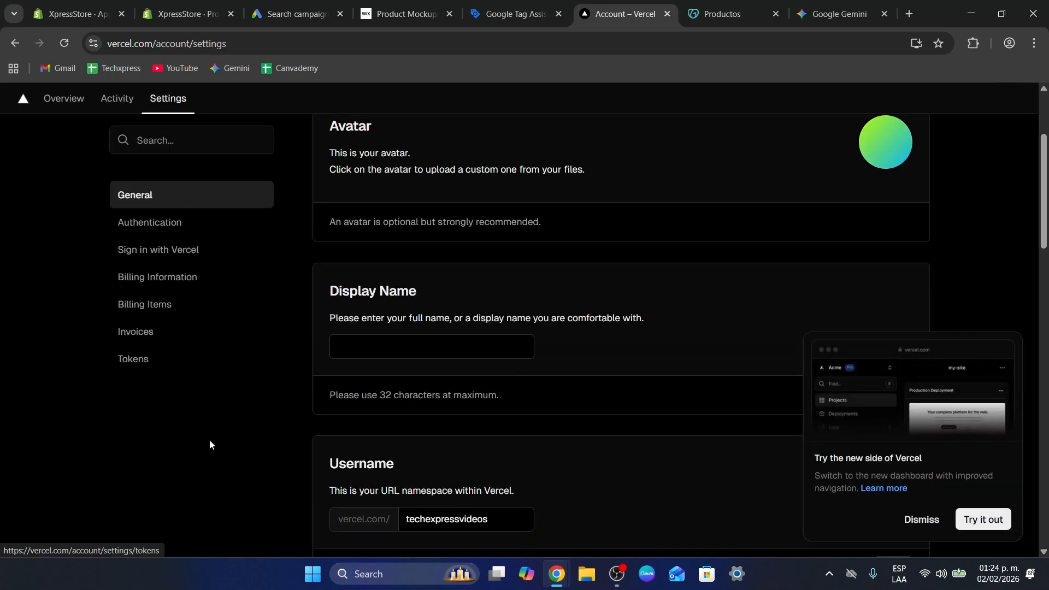
pyautogui.click(14, 48)
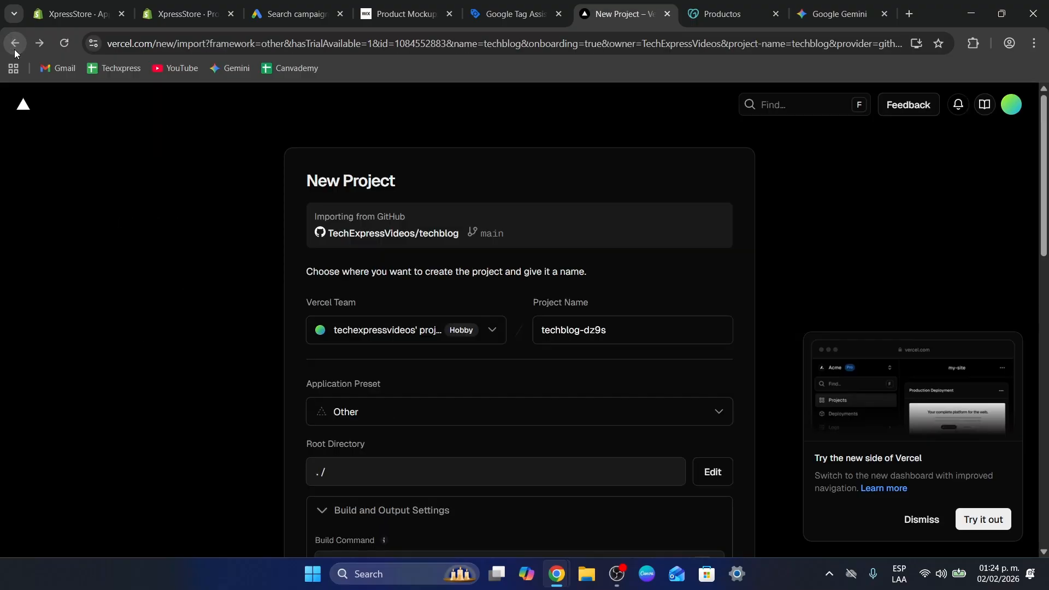
# Step: Import the my-first-website repository as a new project, try to deploy it, and dismiss the new dashboard offer
pyautogui.click(14, 48)
pyautogui.click(463, 417)
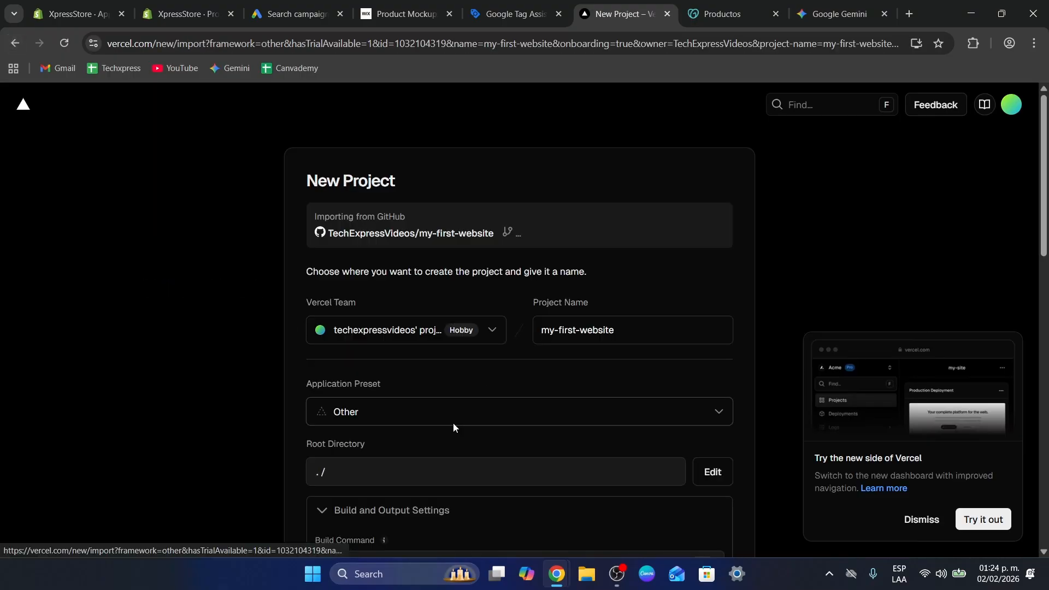
pyautogui.scroll(-3, 490, 397)
pyautogui.scroll(-5, 491, 402)
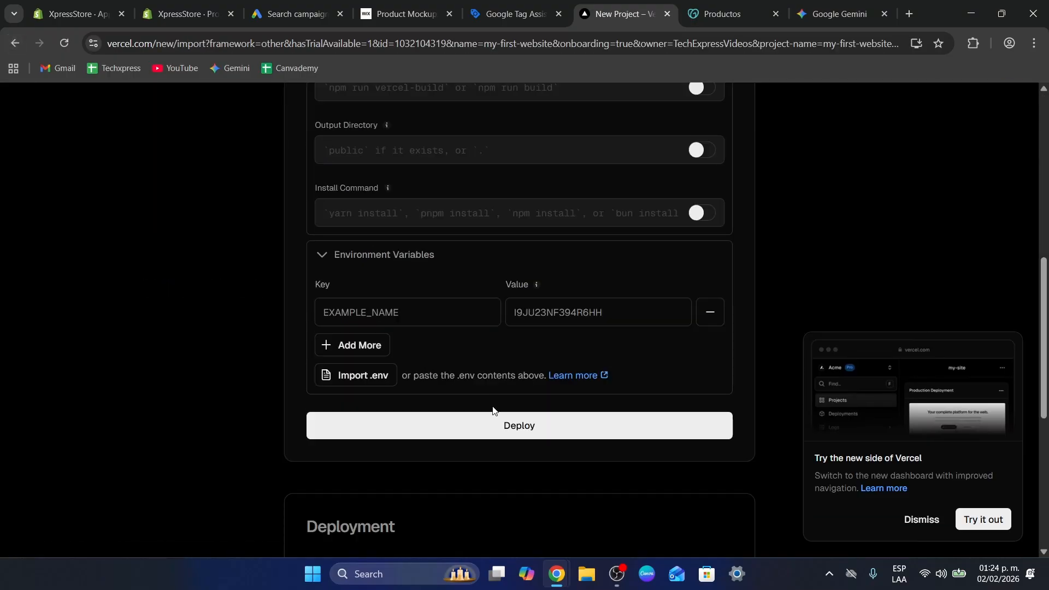
pyautogui.click(501, 426)
pyautogui.click(924, 522)
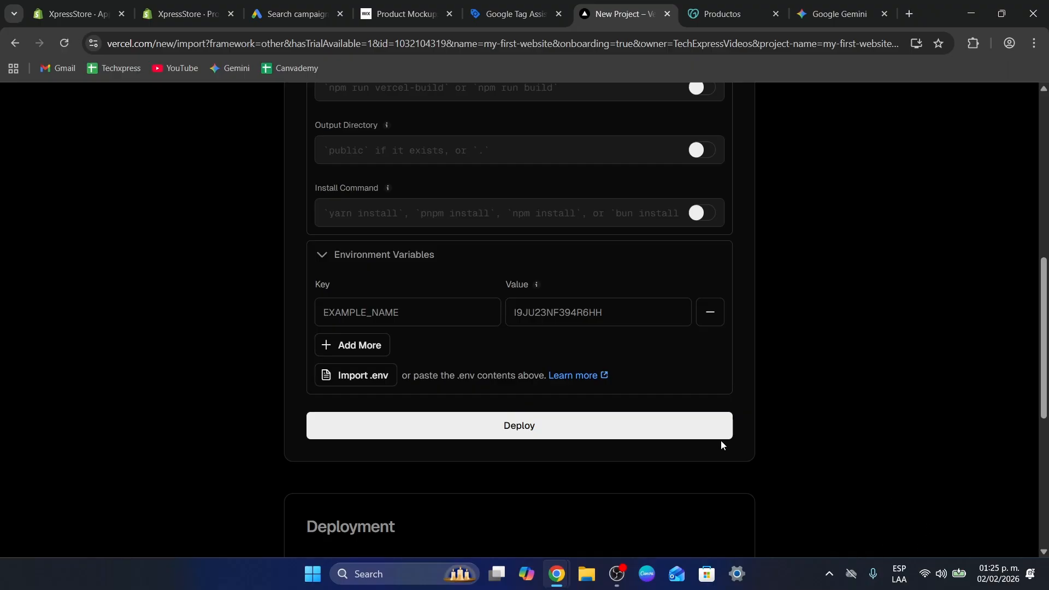
# Step: Try to deploy my-first-website again under the suggested project name and dismiss the notification
pyautogui.scroll(9, 721, 440)
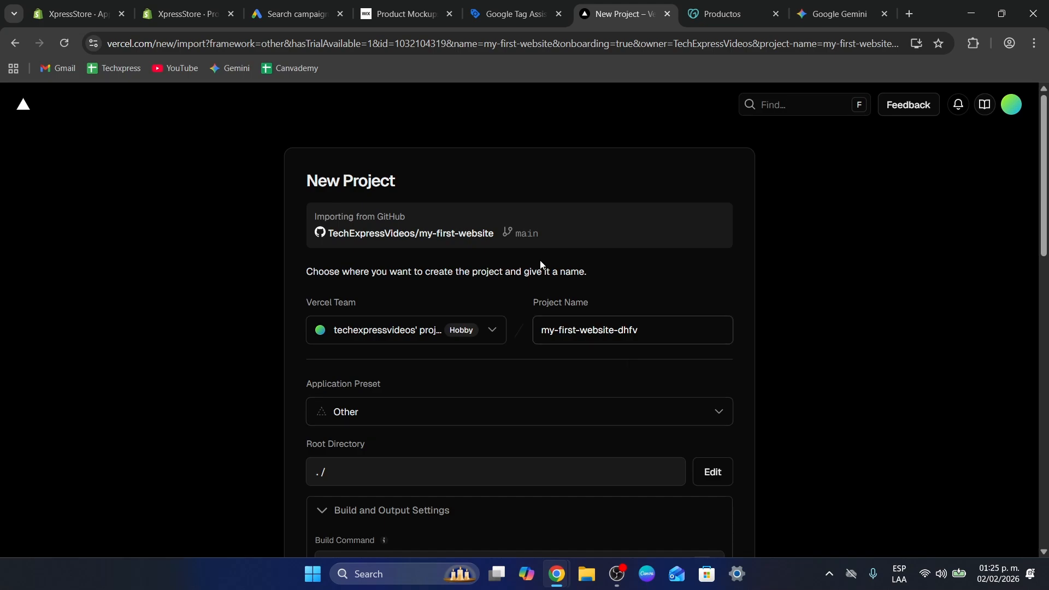
pyautogui.scroll(-9, 623, 332)
pyautogui.click(519, 426)
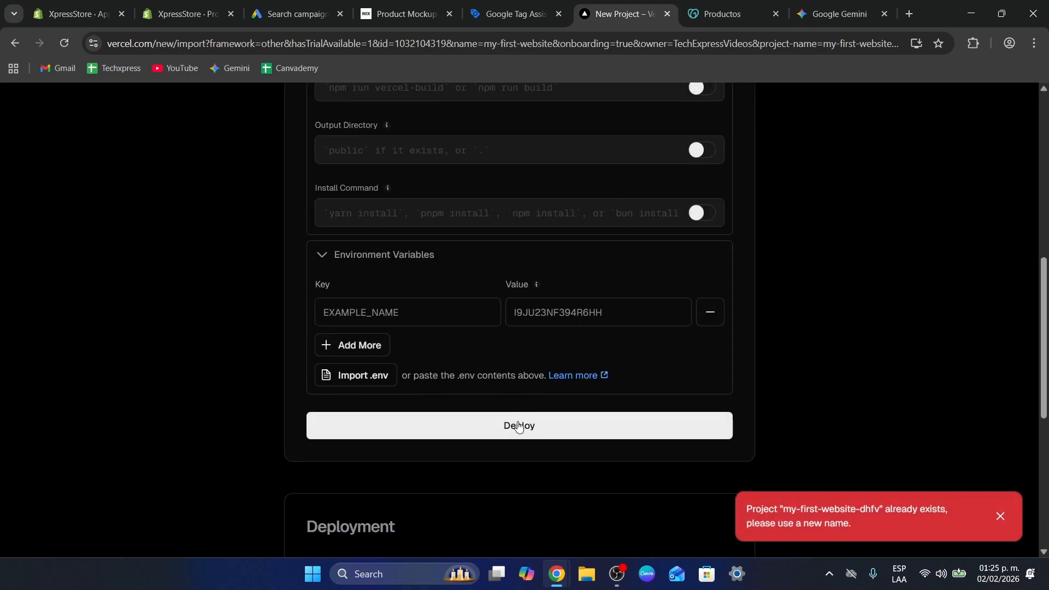
pyautogui.click(1001, 516)
# Step: Rename the project as my-first-website-d, try to deploy it, and dismiss the notification
pyautogui.scroll(-6, 672, 461)
pyautogui.scroll(15, 667, 464)
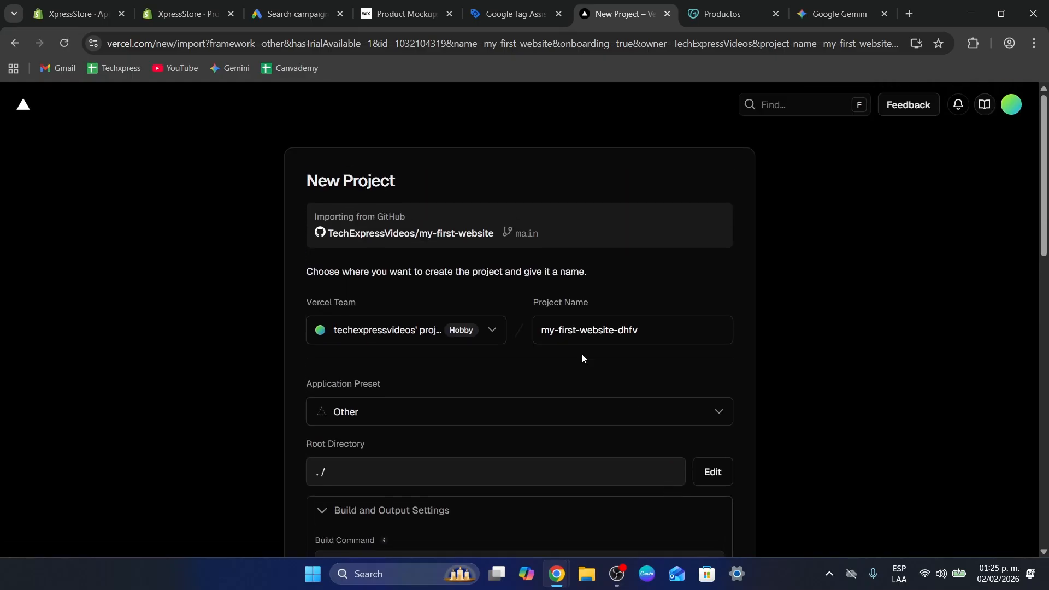
pyautogui.click(663, 324)
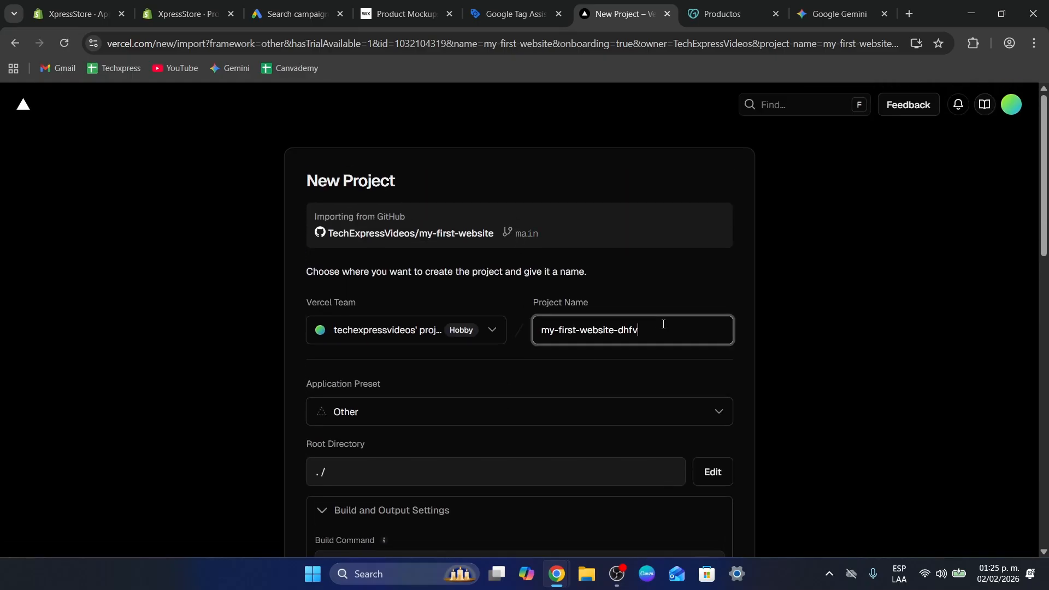
pyautogui.press('BackSpace')
pyautogui.press('BackSpace')
pyautogui.scroll(-10, 661, 332)
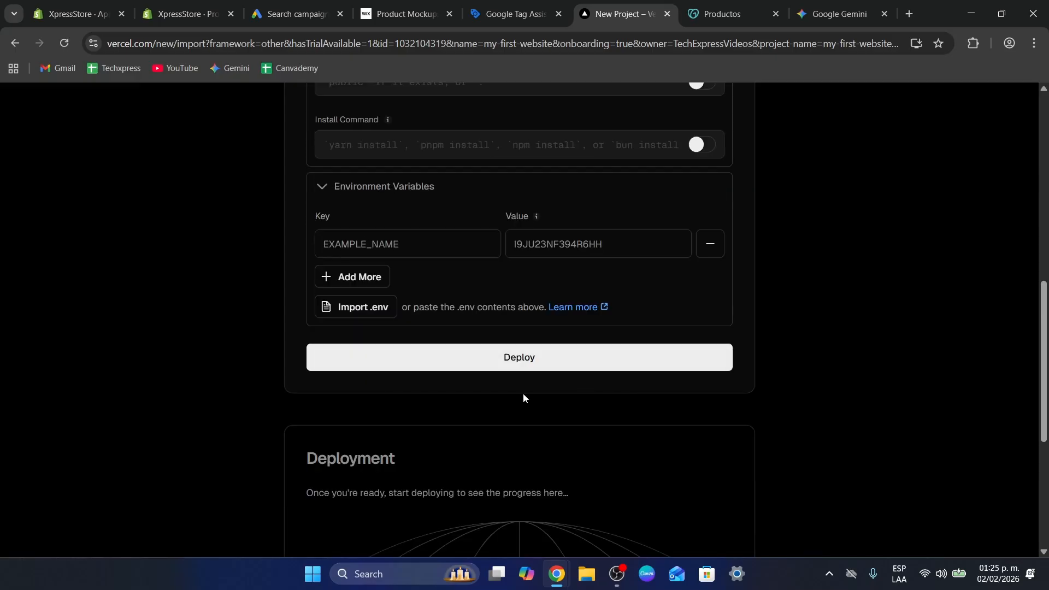
pyautogui.click(490, 358)
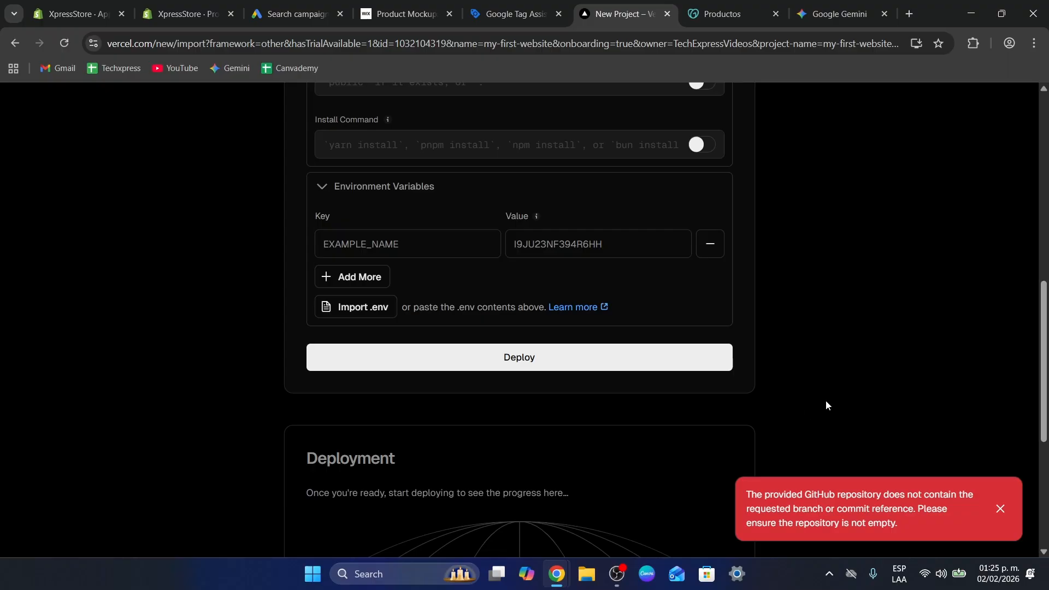
pyautogui.click(1001, 509)
pyautogui.scroll(10, 639, 388)
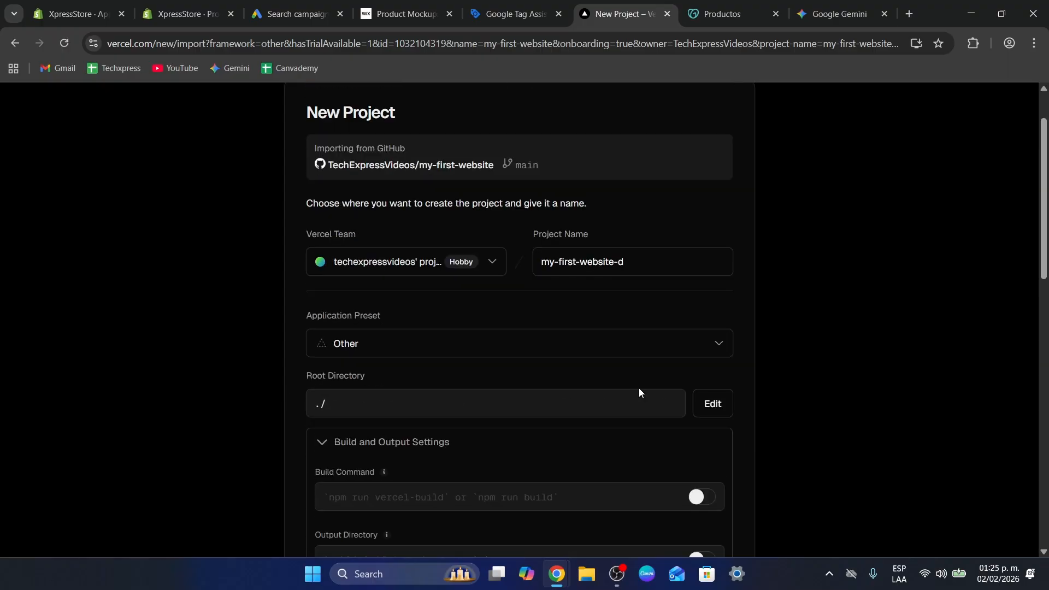
# Step: Switch to GoDaddy, dismiss the survey, and open the domain settings of the listed .online domain
pyautogui.click(727, 4)
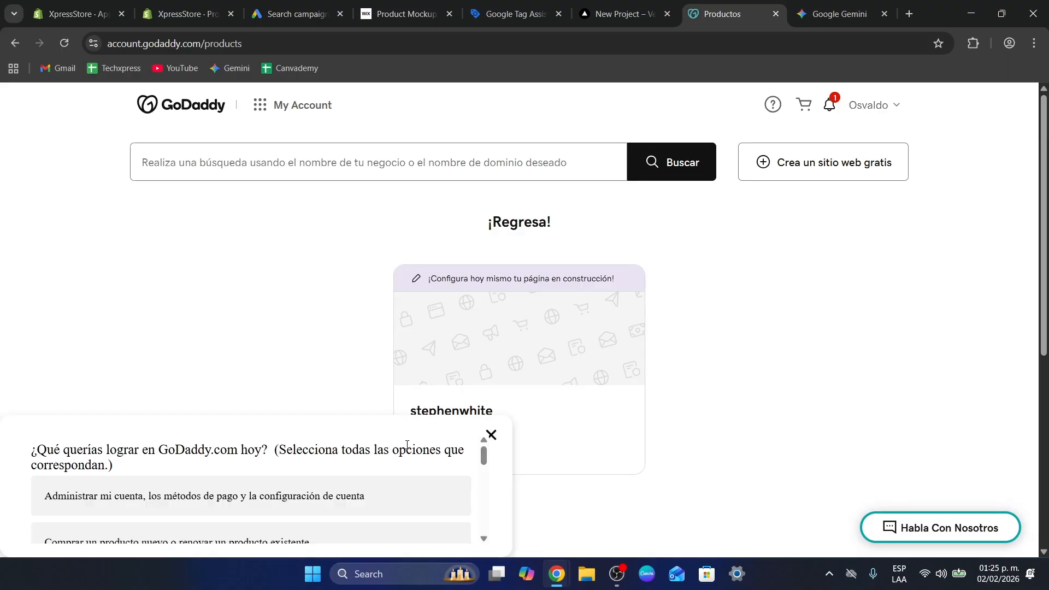
pyautogui.click(491, 435)
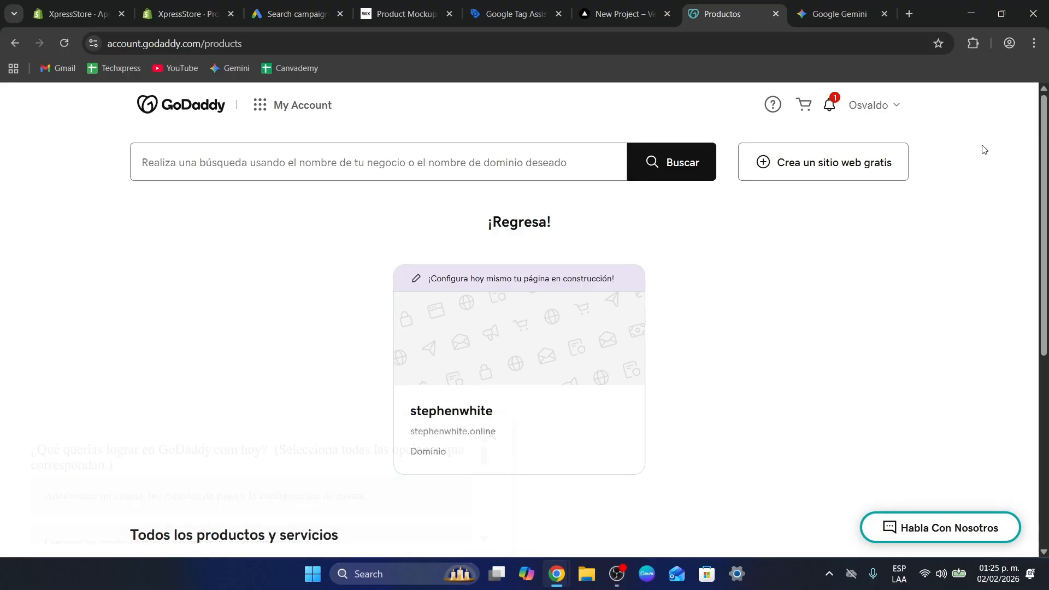
pyautogui.click(885, 105)
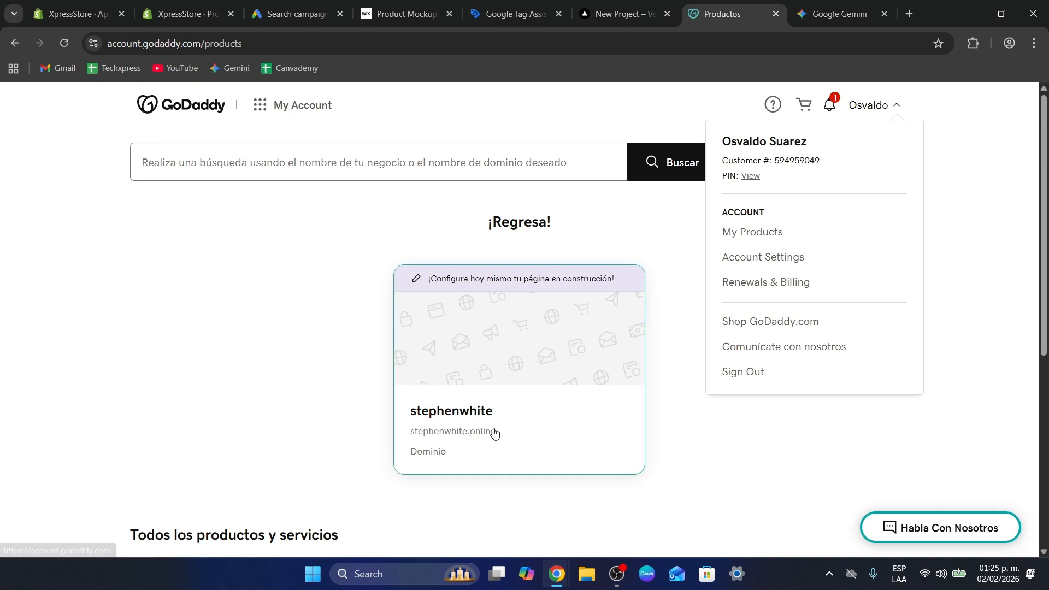
pyautogui.click(517, 416)
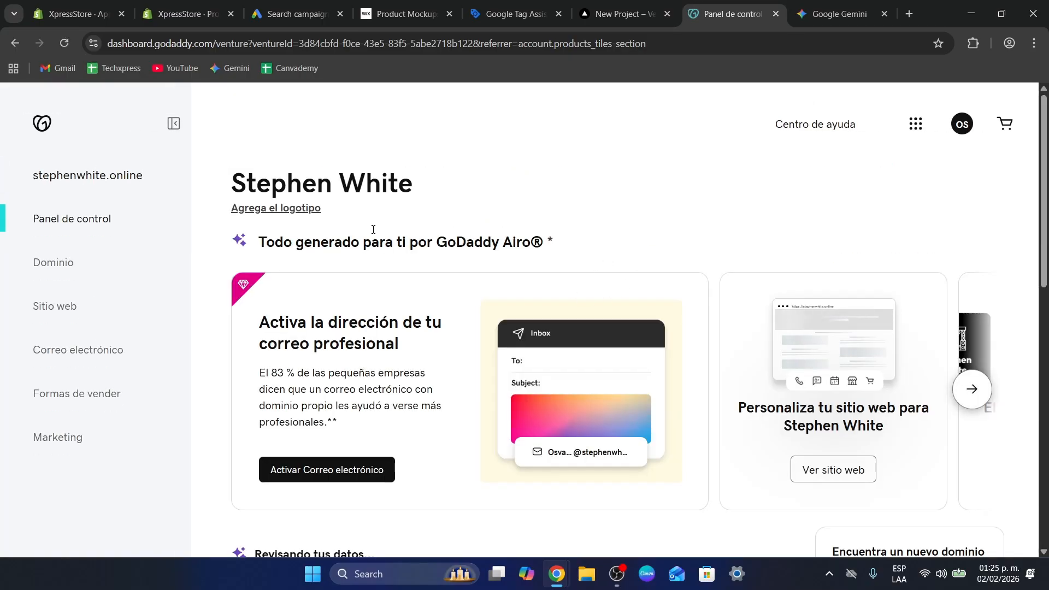
pyautogui.click(72, 264)
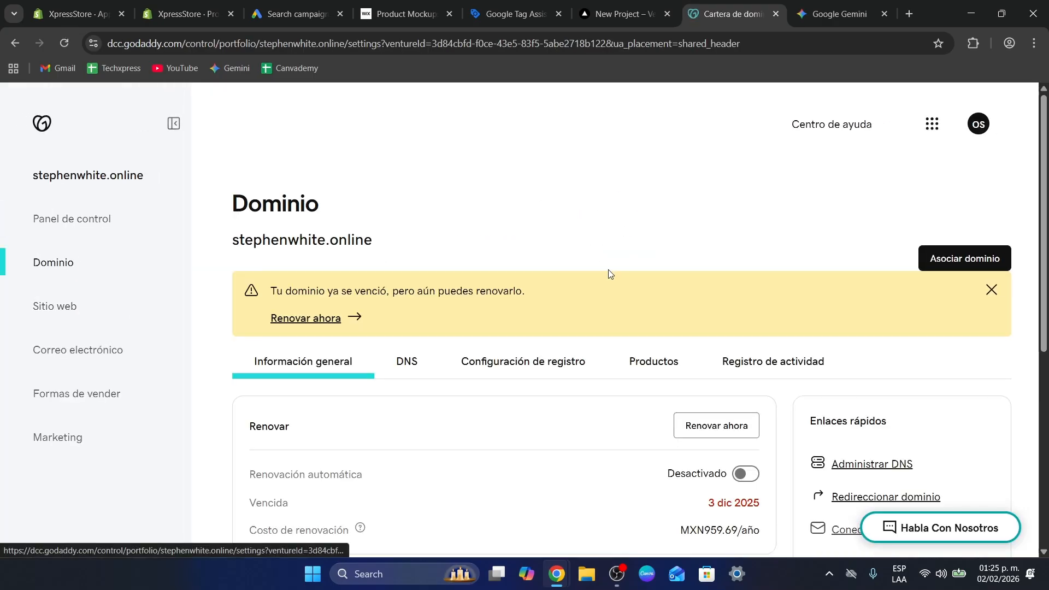
# Step: Open the domain's DNS management and examine its DNS records section
pyautogui.scroll(-1, 627, 274)
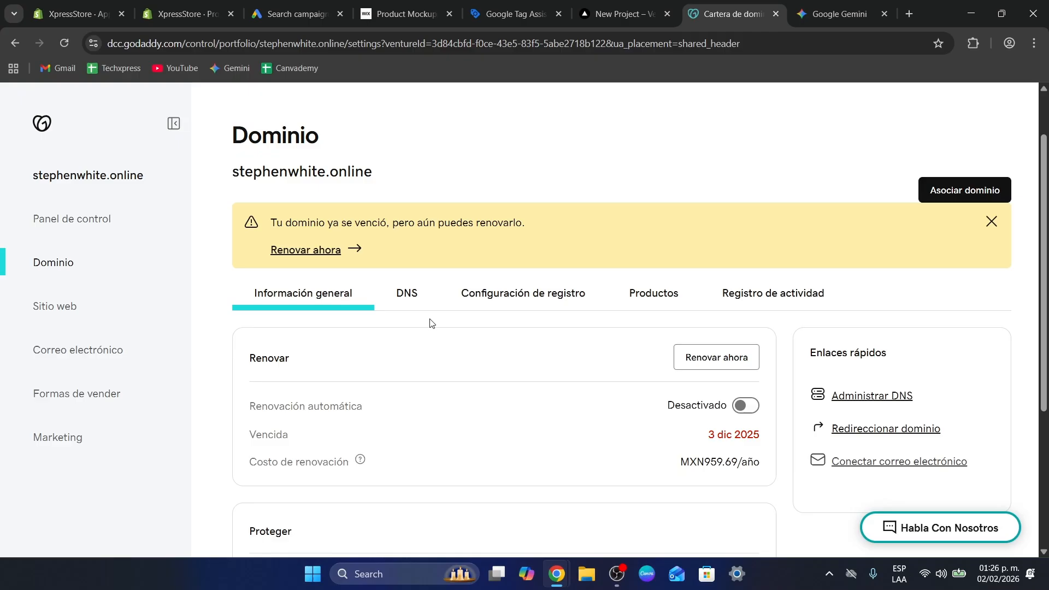
pyautogui.click(417, 297)
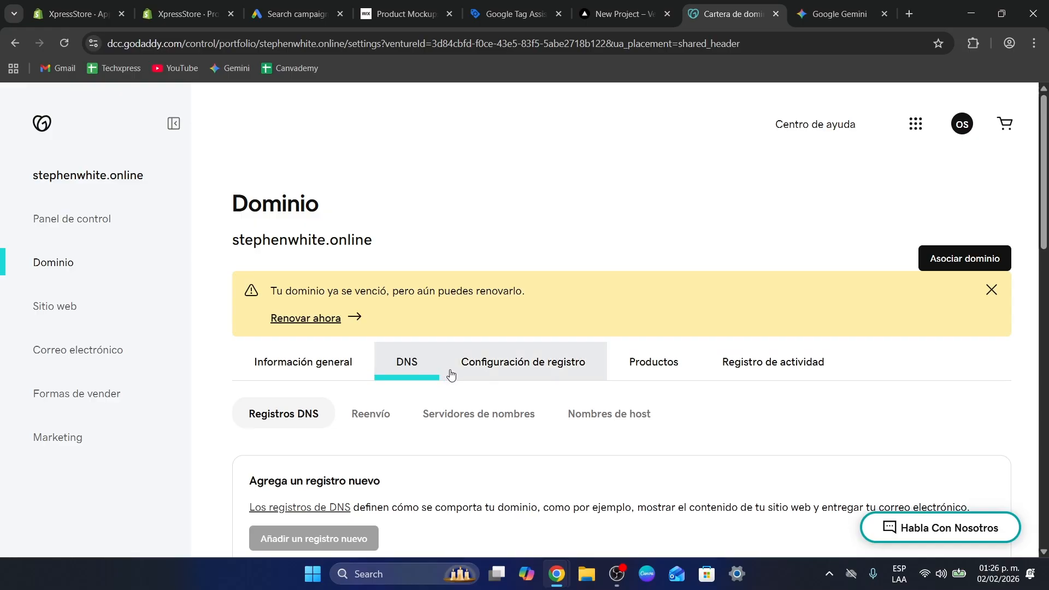
pyautogui.scroll(-1, 494, 404)
pyautogui.scroll(-2, 494, 404)
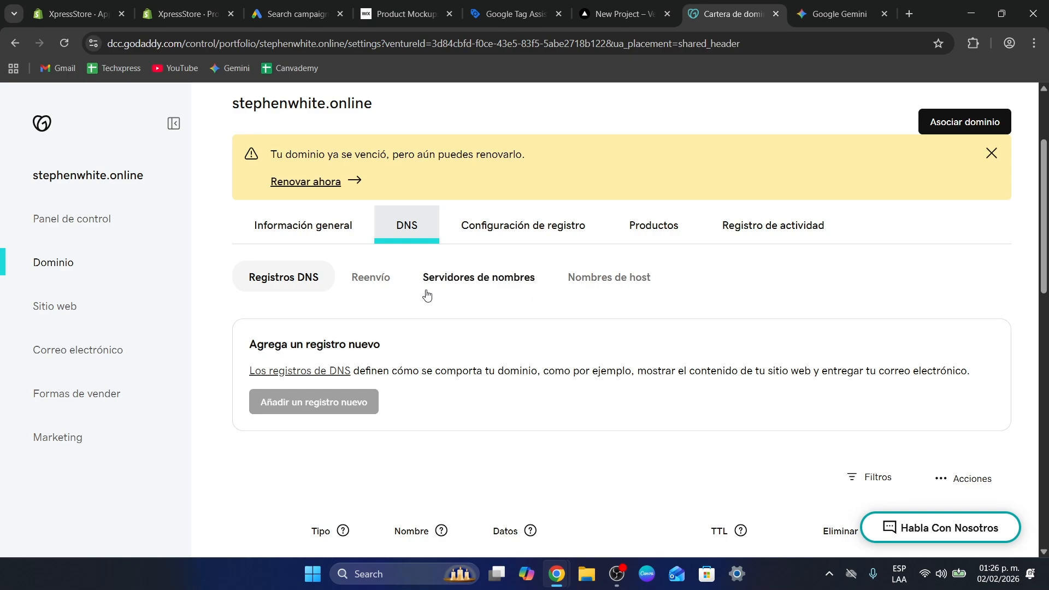
pyautogui.scroll(-1, 564, 301)
# Step: Check the domain's host names and name servers, try to change the name servers, and close the dialog
pyautogui.click(620, 217)
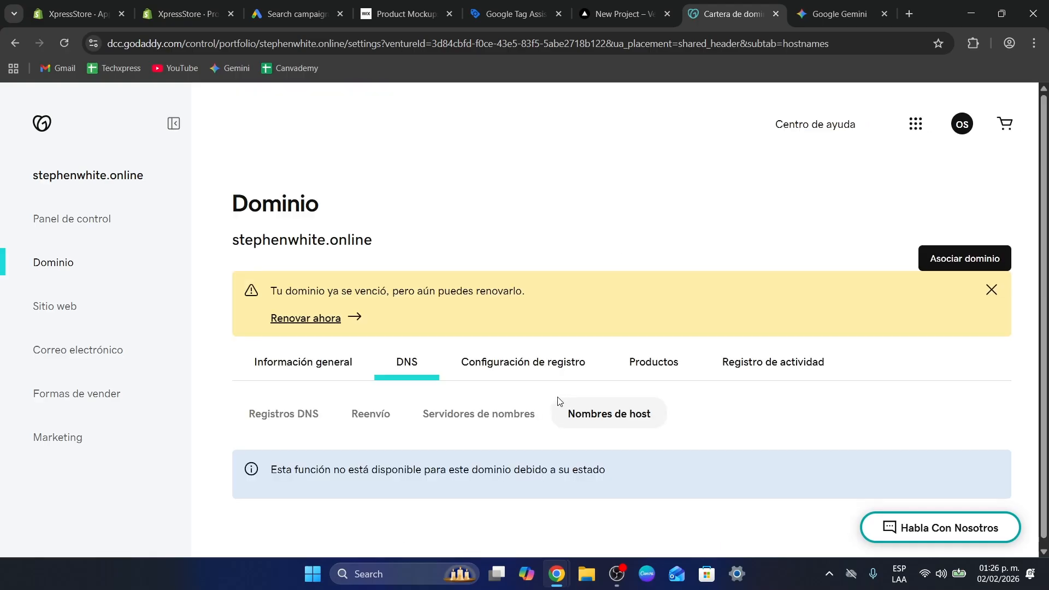
pyautogui.click(426, 410)
pyautogui.click(909, 323)
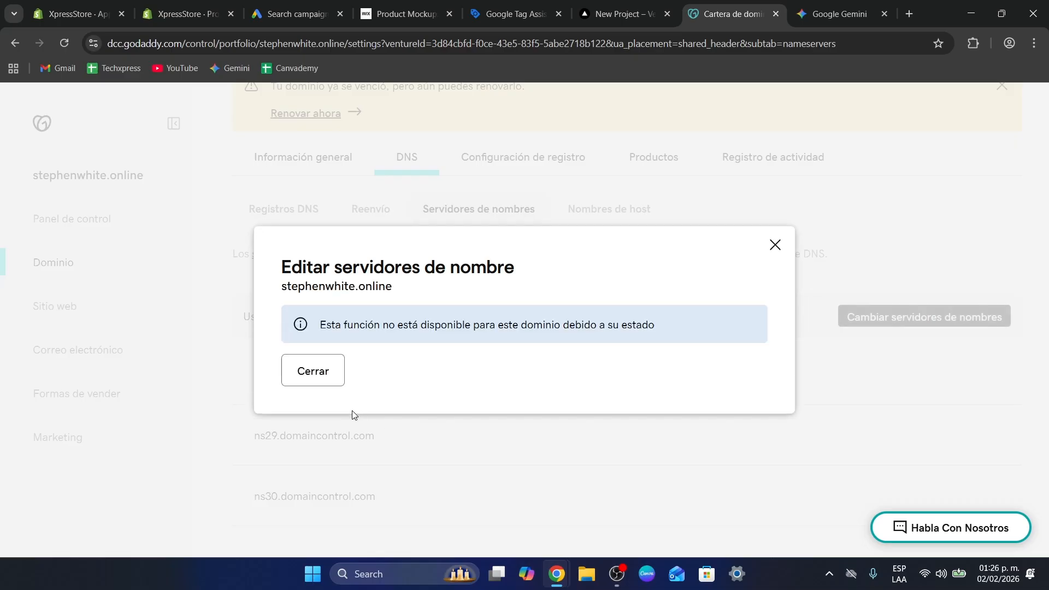
pyautogui.click(323, 371)
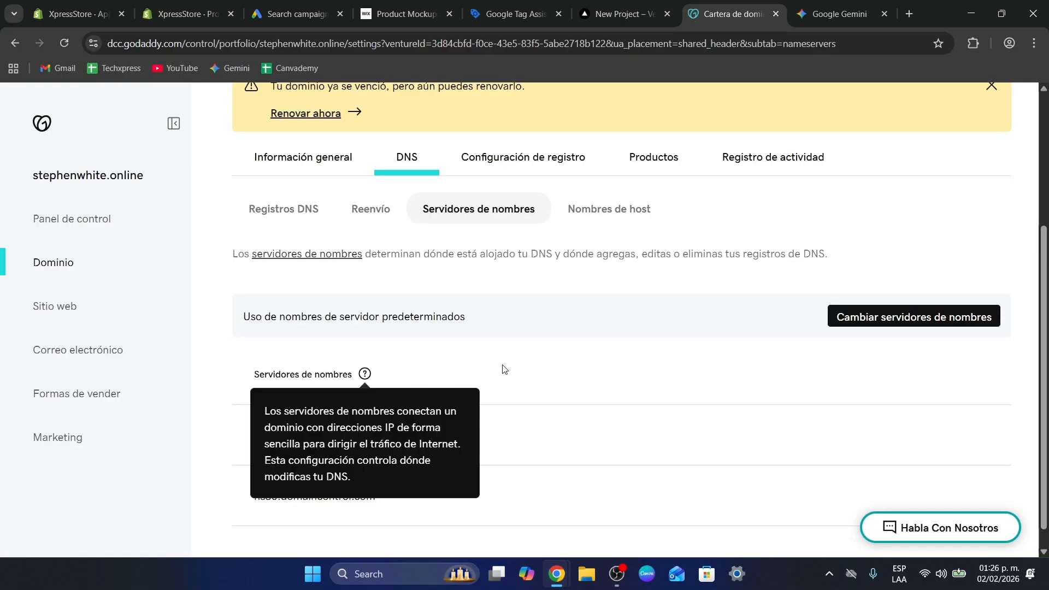
# Step: Check the domain's first name server, open its DNS records, and examine the record list starting with the A record
pyautogui.moveTo(253, 415); pyautogui.dragTo(391, 418)
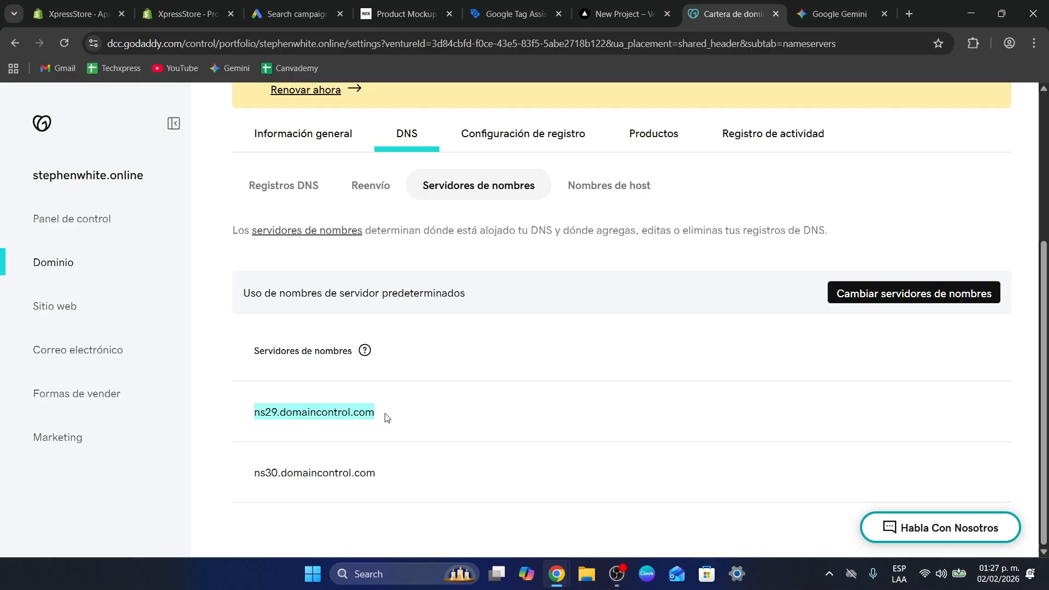
pyautogui.scroll(4, 510, 219)
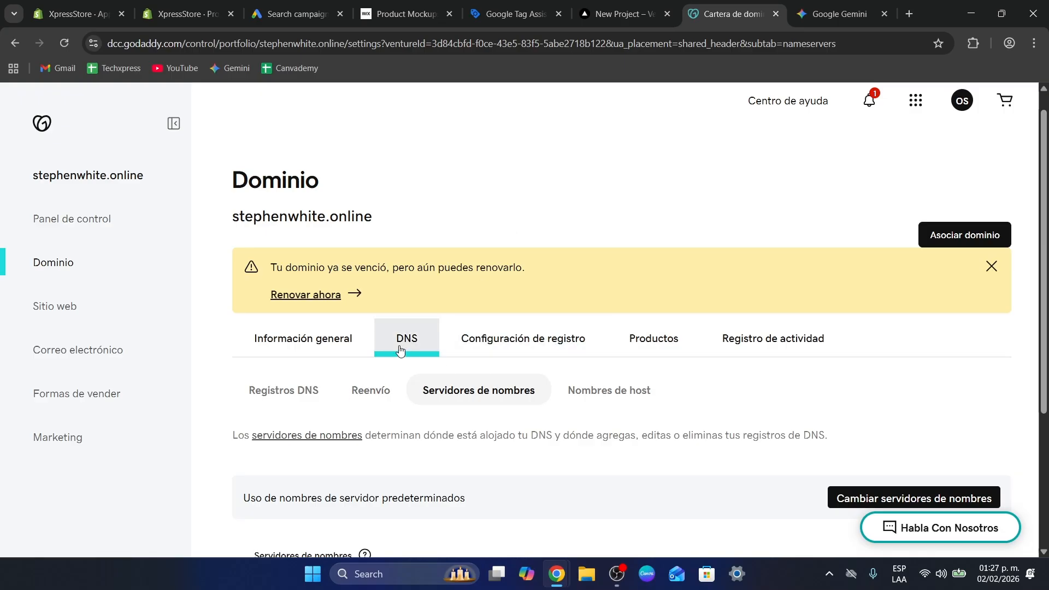
pyautogui.click(283, 390)
pyautogui.scroll(-2, 412, 377)
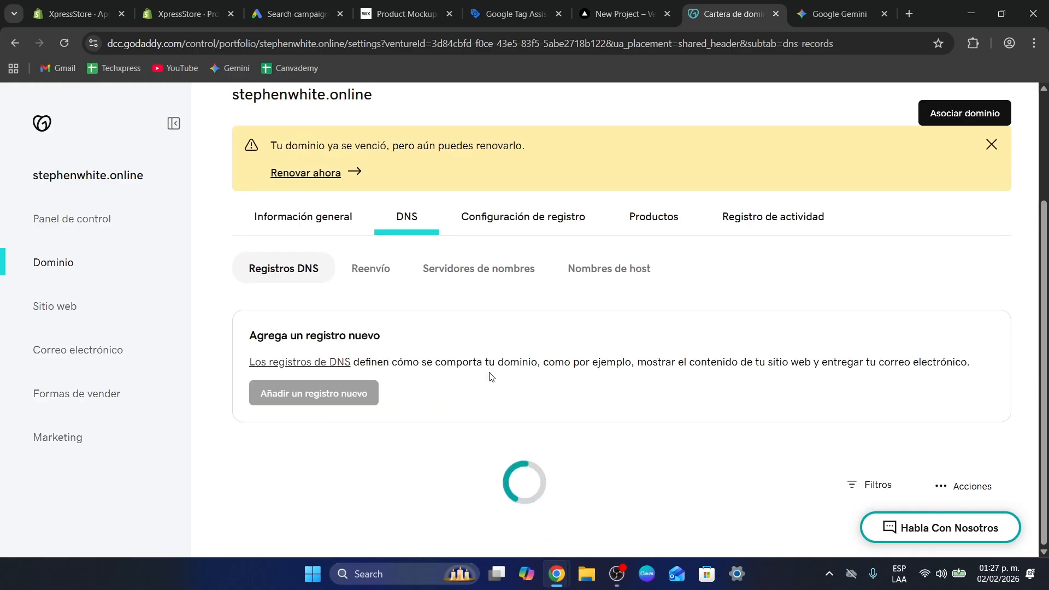
pyautogui.scroll(-2, 475, 389)
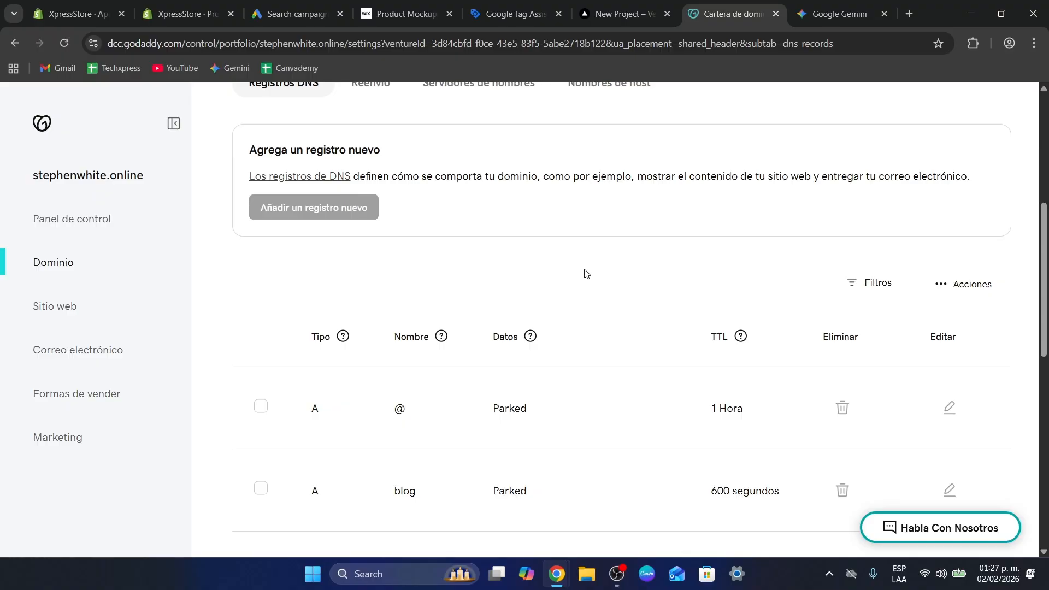
pyautogui.scroll(-2, 595, 279)
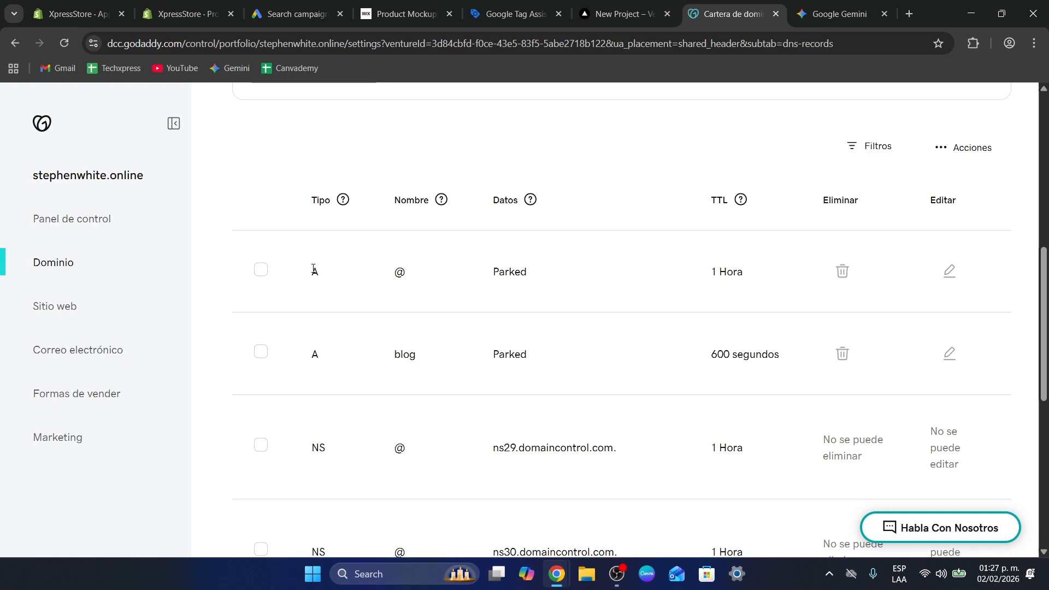
pyautogui.moveTo(313, 268); pyautogui.dragTo(331, 273)
pyautogui.scroll(-5, 571, 424)
pyautogui.scroll(-3, 570, 426)
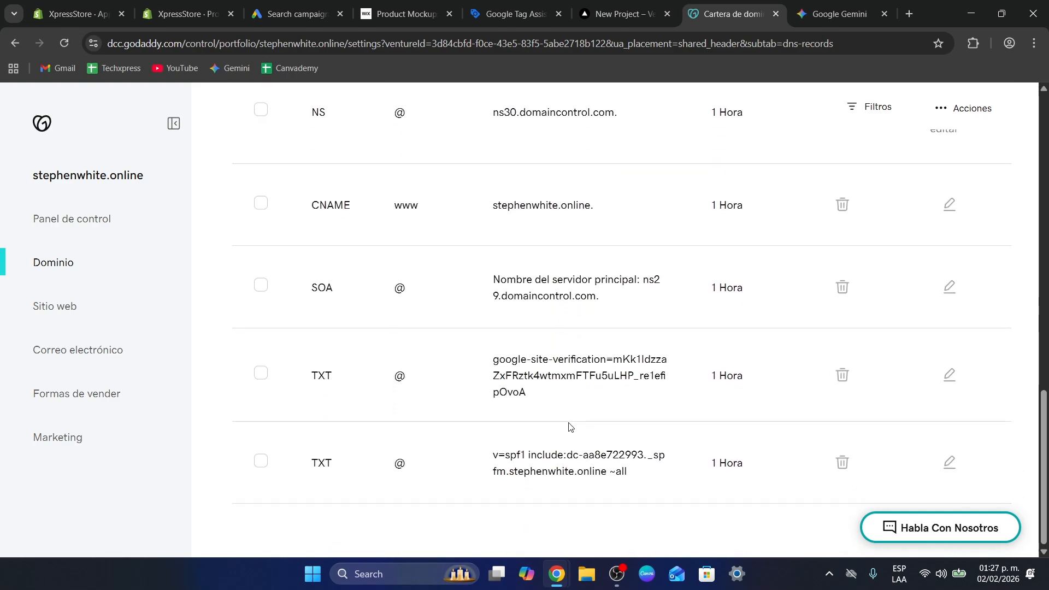
# Step: Compare the A records with the www CNAME record and check the CNAME record's type and data value
pyautogui.scroll(5, 569, 424)
pyautogui.scroll(-5, 546, 416)
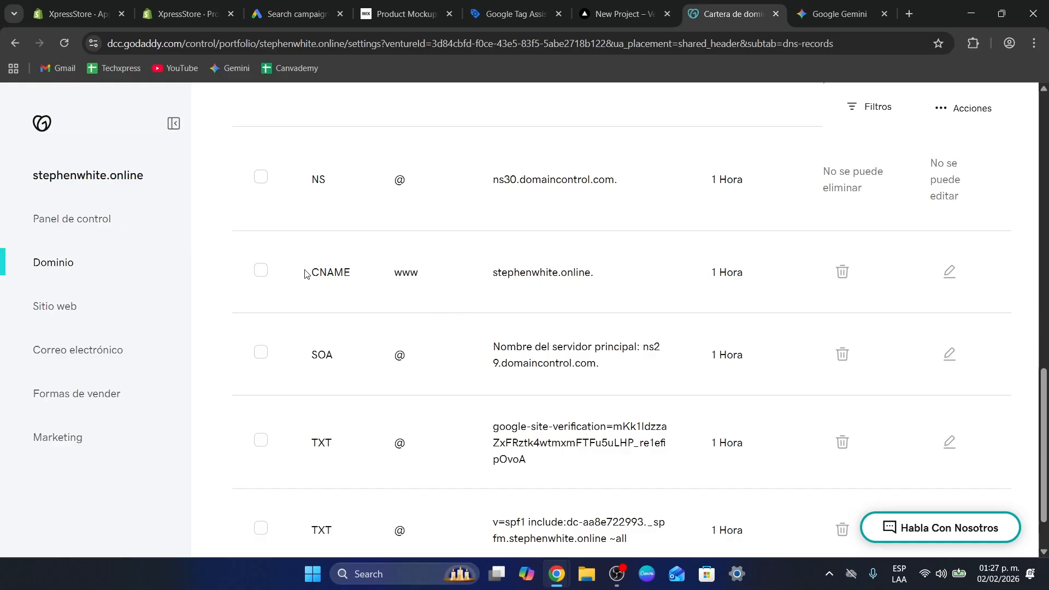
pyautogui.scroll(8, 305, 274)
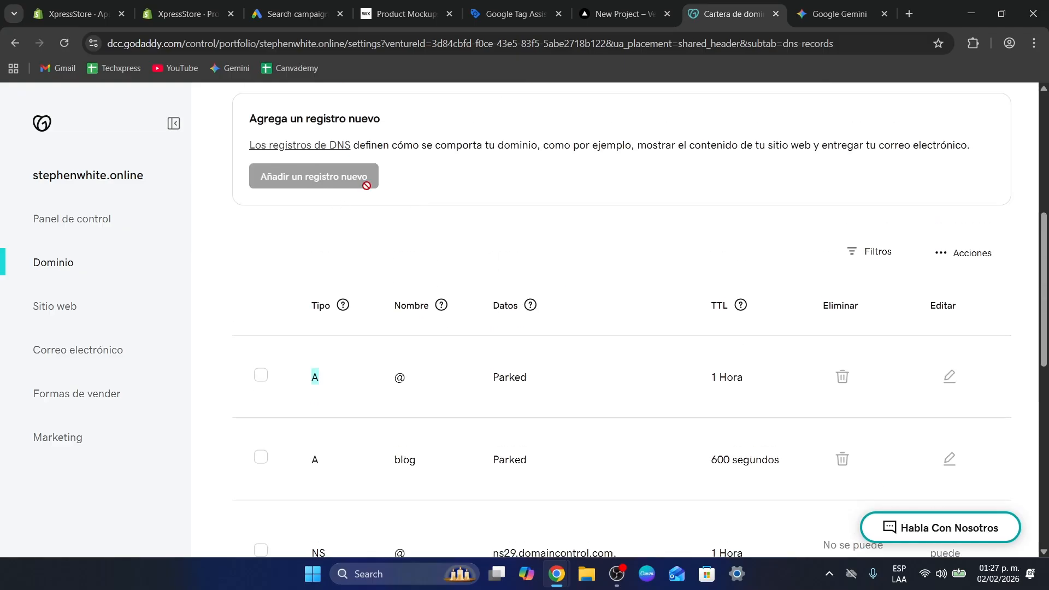
pyautogui.scroll(-6, 450, 320)
pyautogui.scroll(-3, 450, 320)
pyautogui.moveTo(312, 276); pyautogui.dragTo(382, 275)
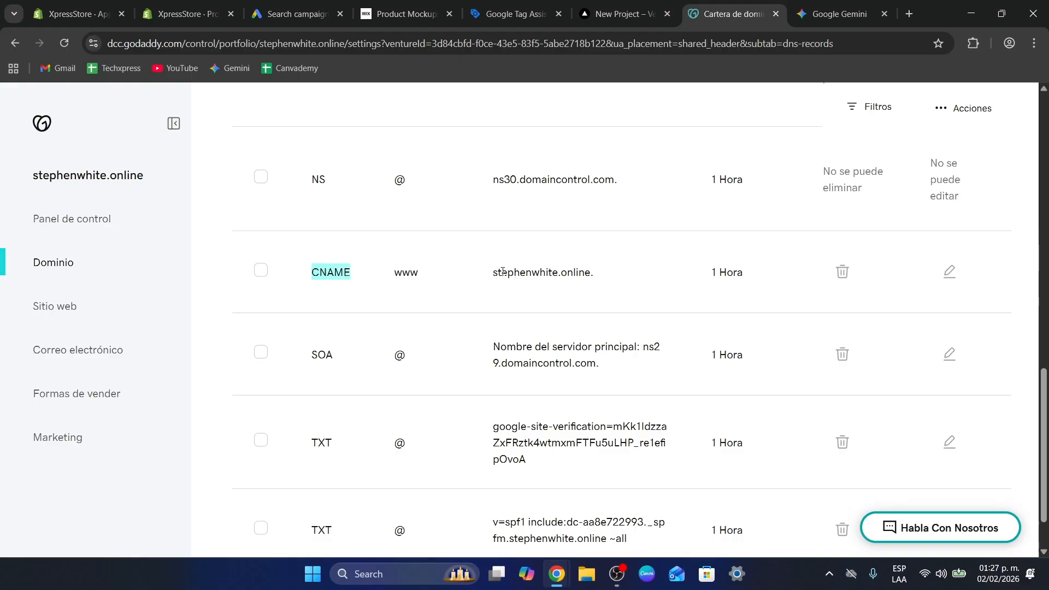
pyautogui.moveTo(489, 274); pyautogui.dragTo(610, 280)
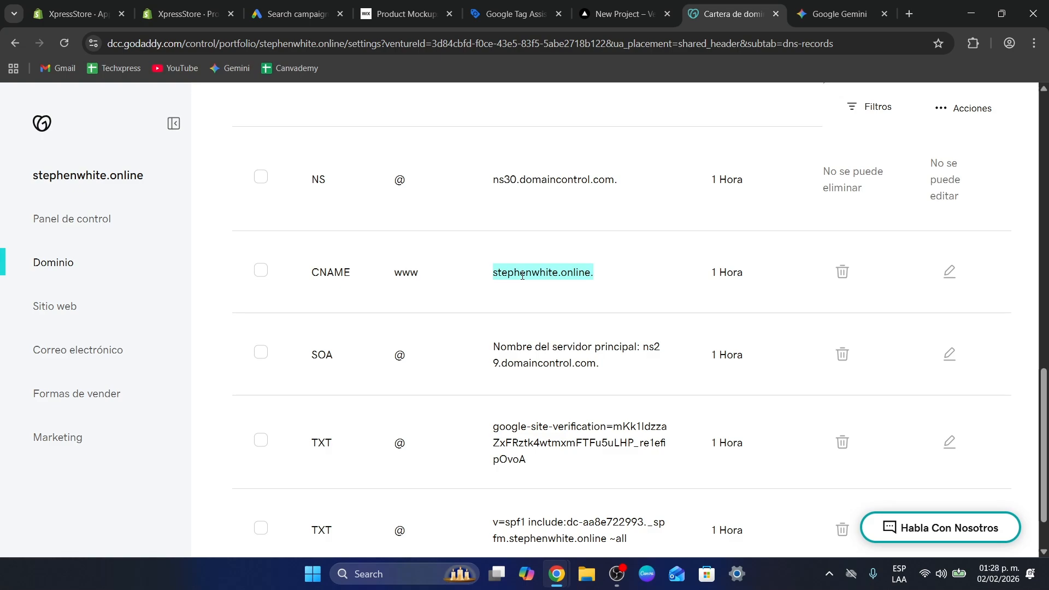
# Step: Switch to Vercel and open the dashboard with the team's projects overview
pyautogui.click(618, 14)
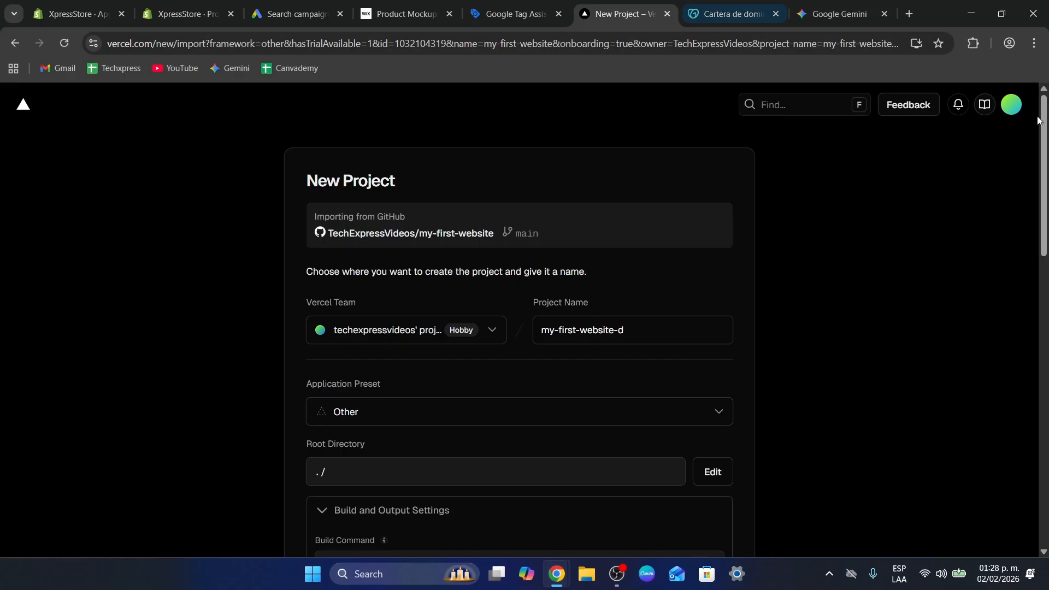
pyautogui.click(1012, 104)
pyautogui.click(918, 184)
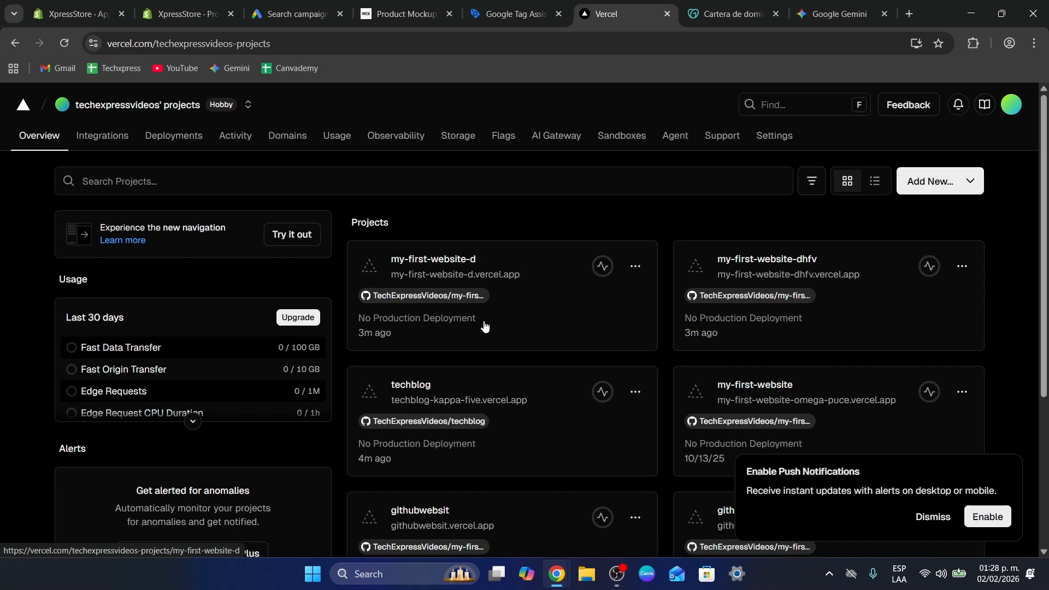
# Step: Switch back to GoDaddy and examine the @ and blog A records in the domain's DNS records
pyautogui.click(730, 4)
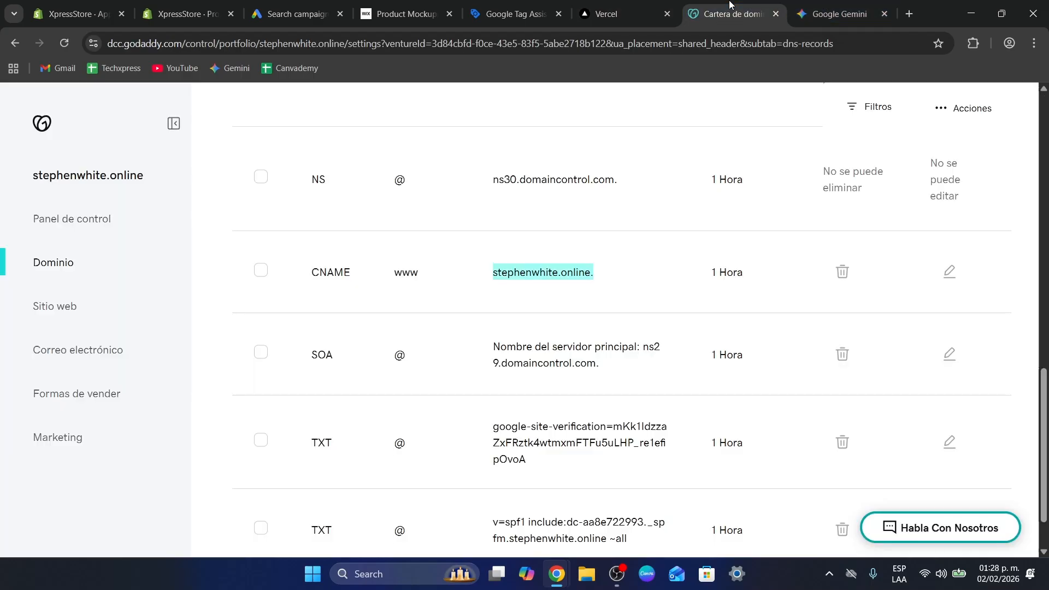
pyautogui.scroll(10, 566, 211)
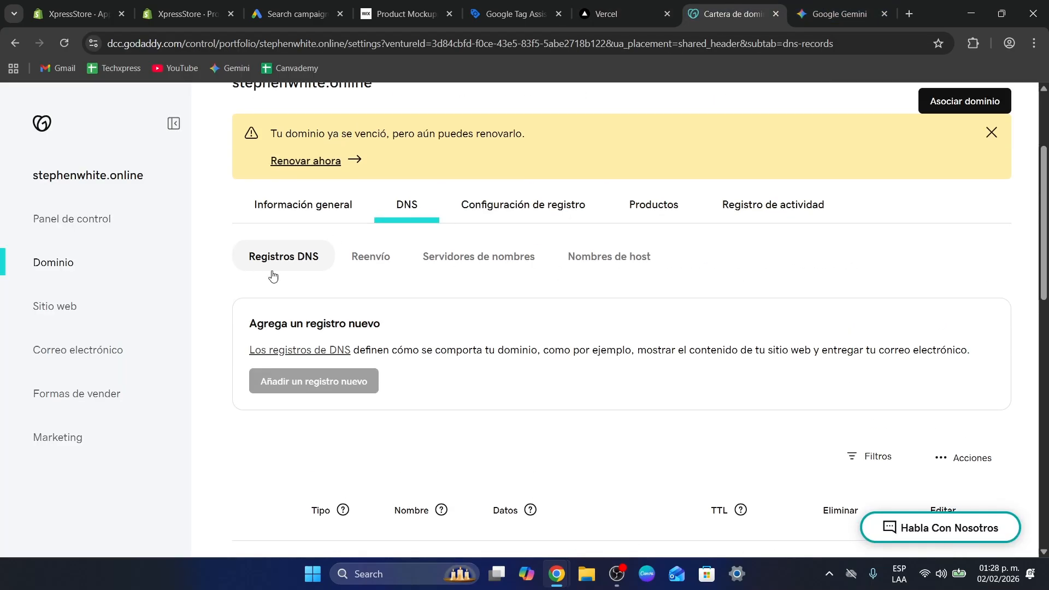
pyautogui.scroll(-6, 540, 306)
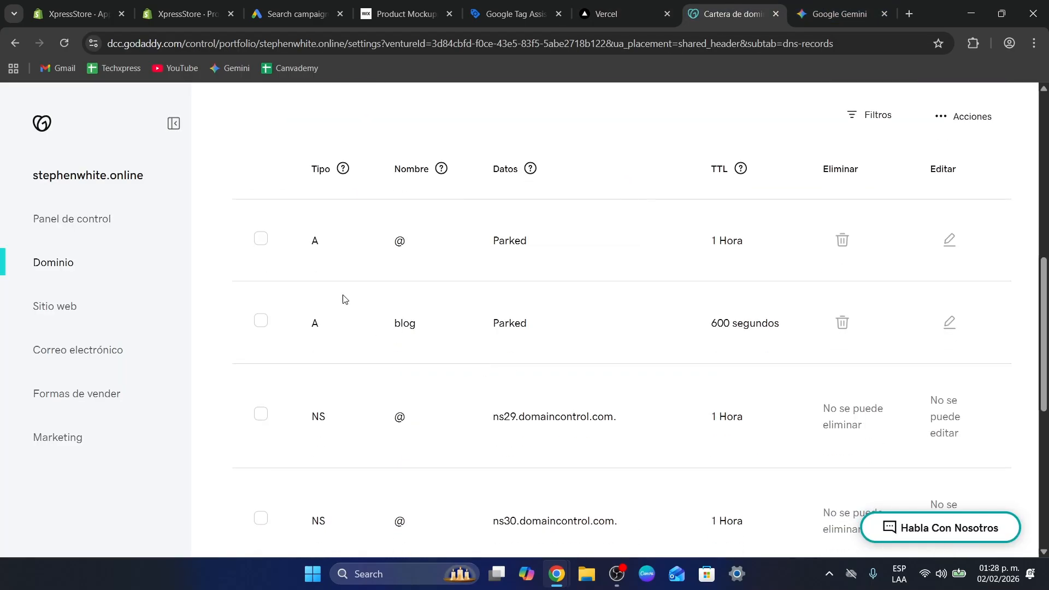
pyautogui.moveTo(539, 316); pyautogui.dragTo(315, 241)
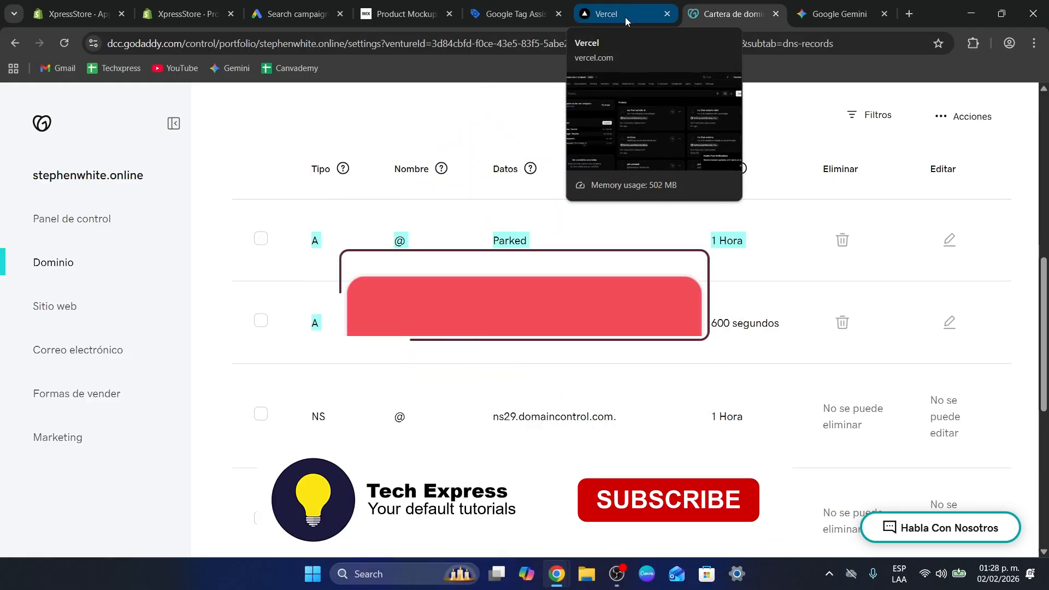
# Step: Return to the Vercel projects overview and open the choices for adding a new item
pyautogui.click(626, 18)
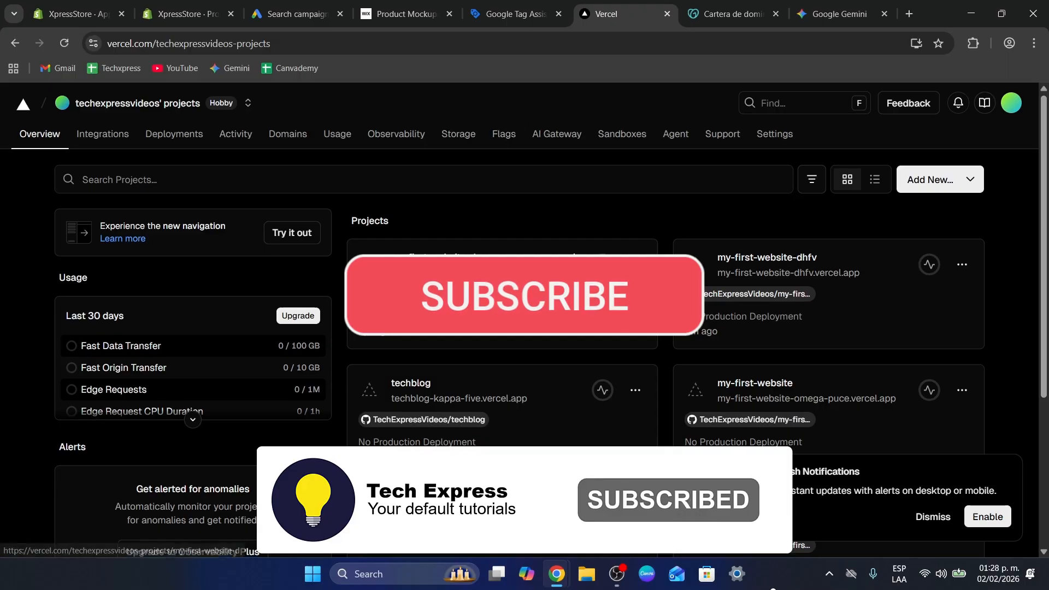
pyautogui.scroll(-3, 525, 306)
pyautogui.scroll(5, 972, 182)
pyautogui.click(972, 182)
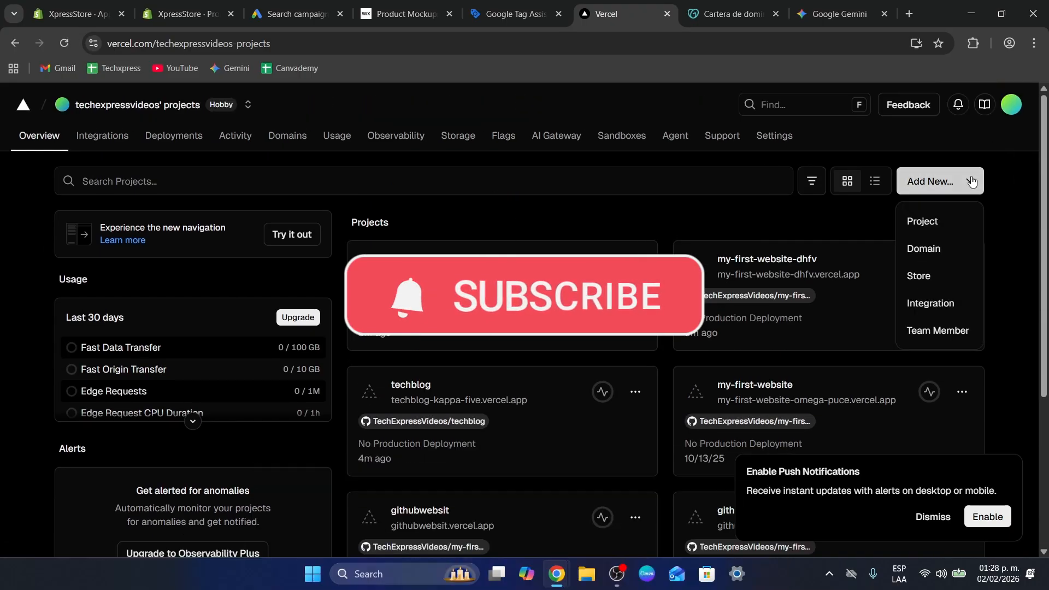